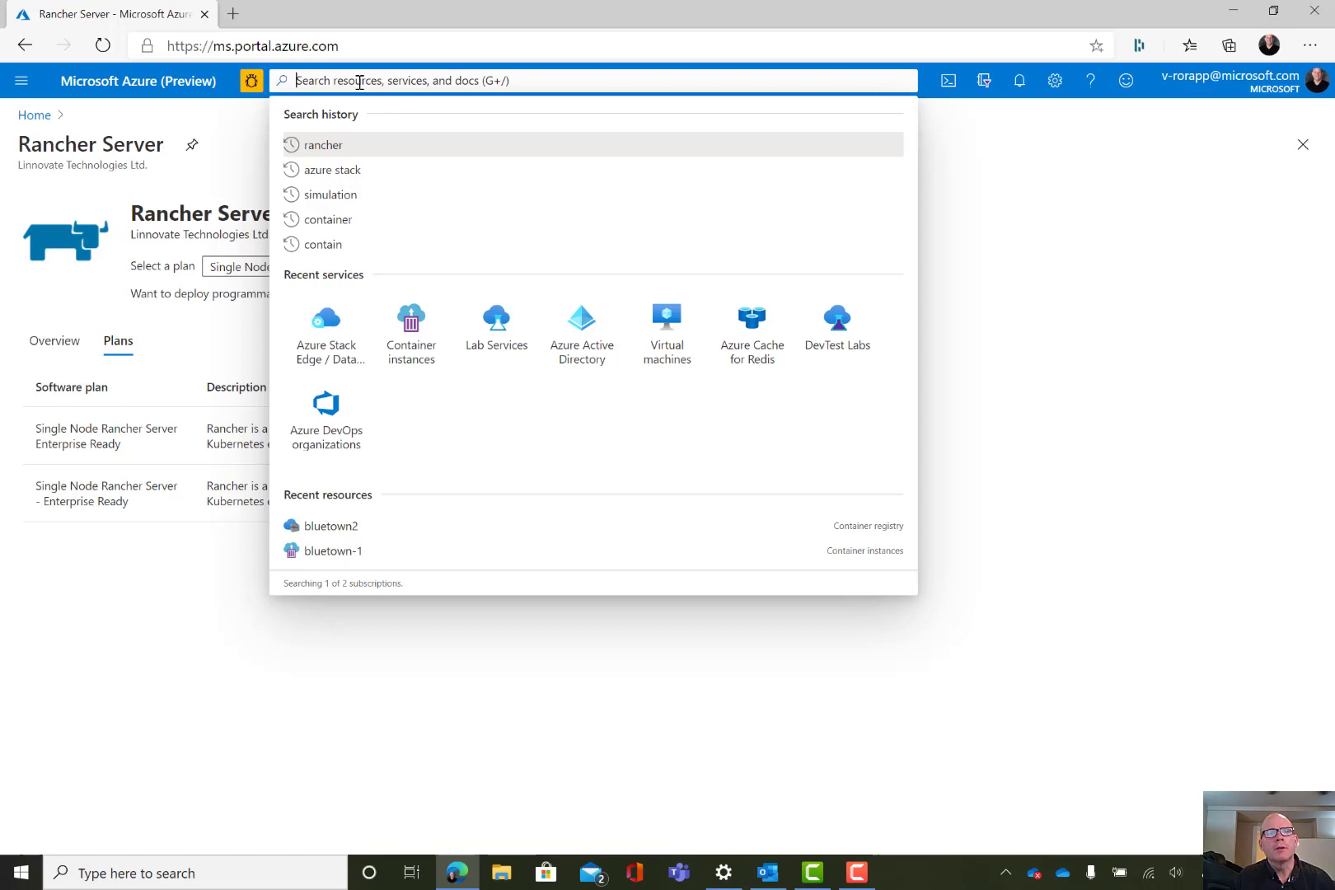
Search 'rancher' and look over the RancherOS offer's plans without changing them
text(rancher)
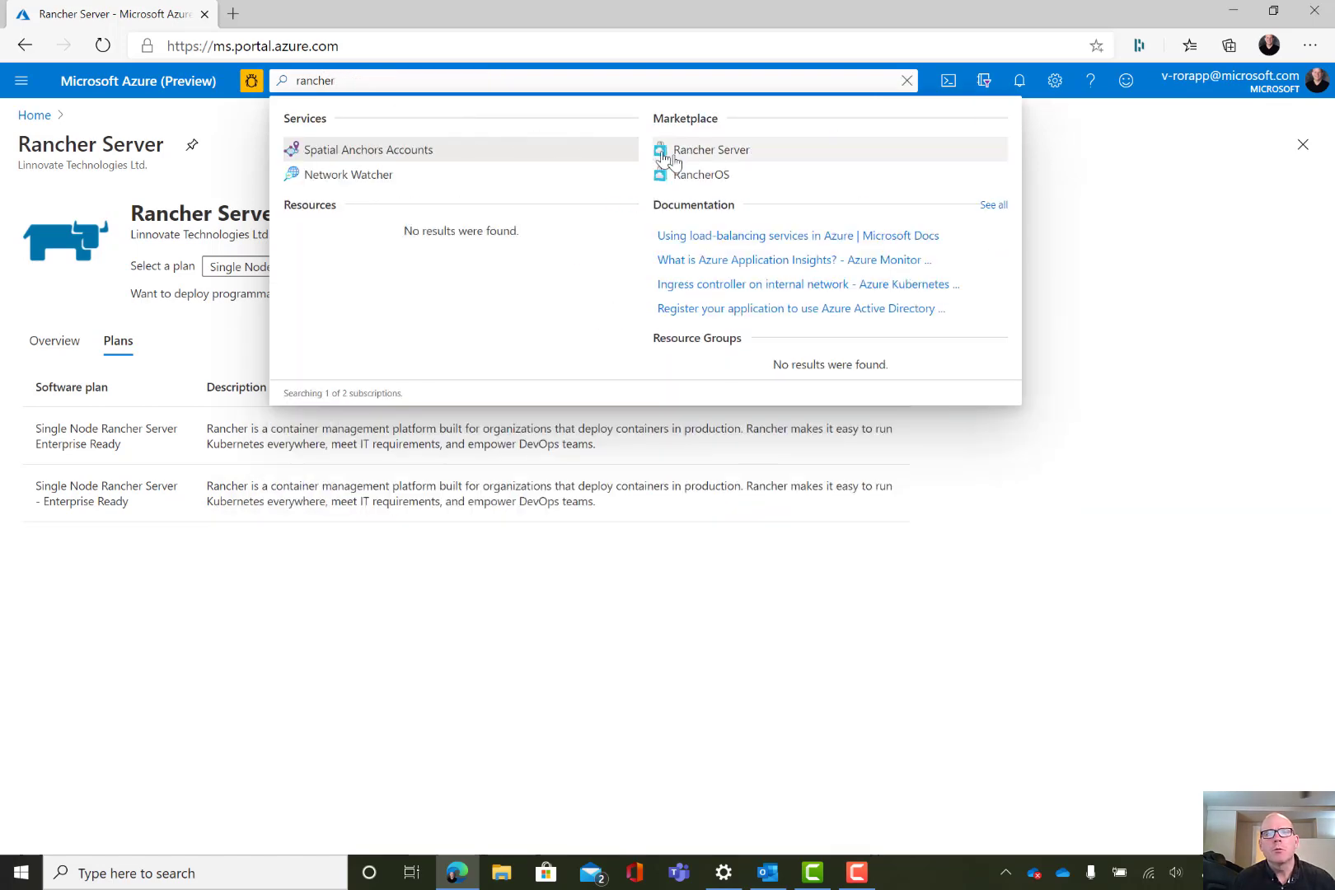
click(701, 174)
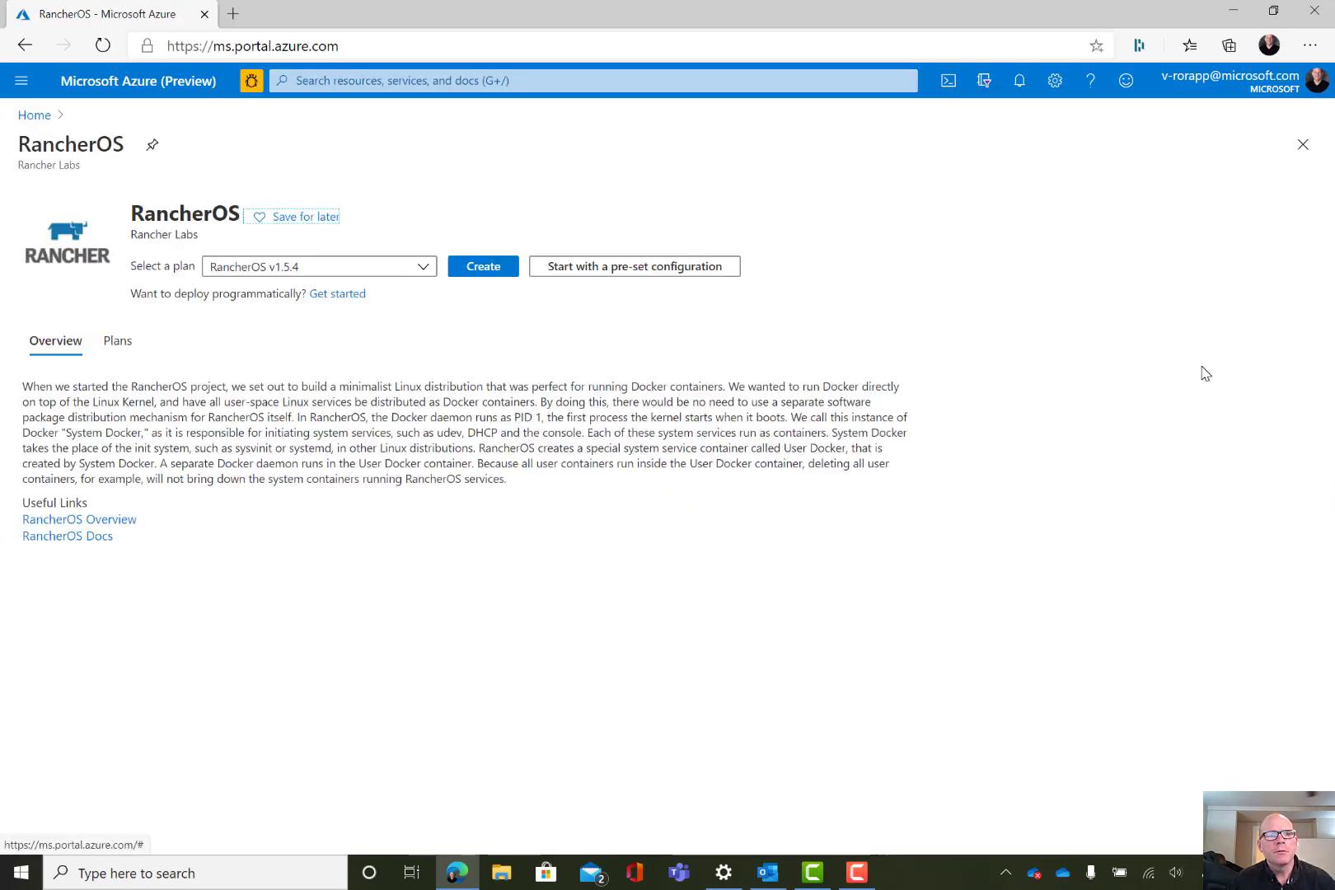
click(394, 275)
click(432, 219)
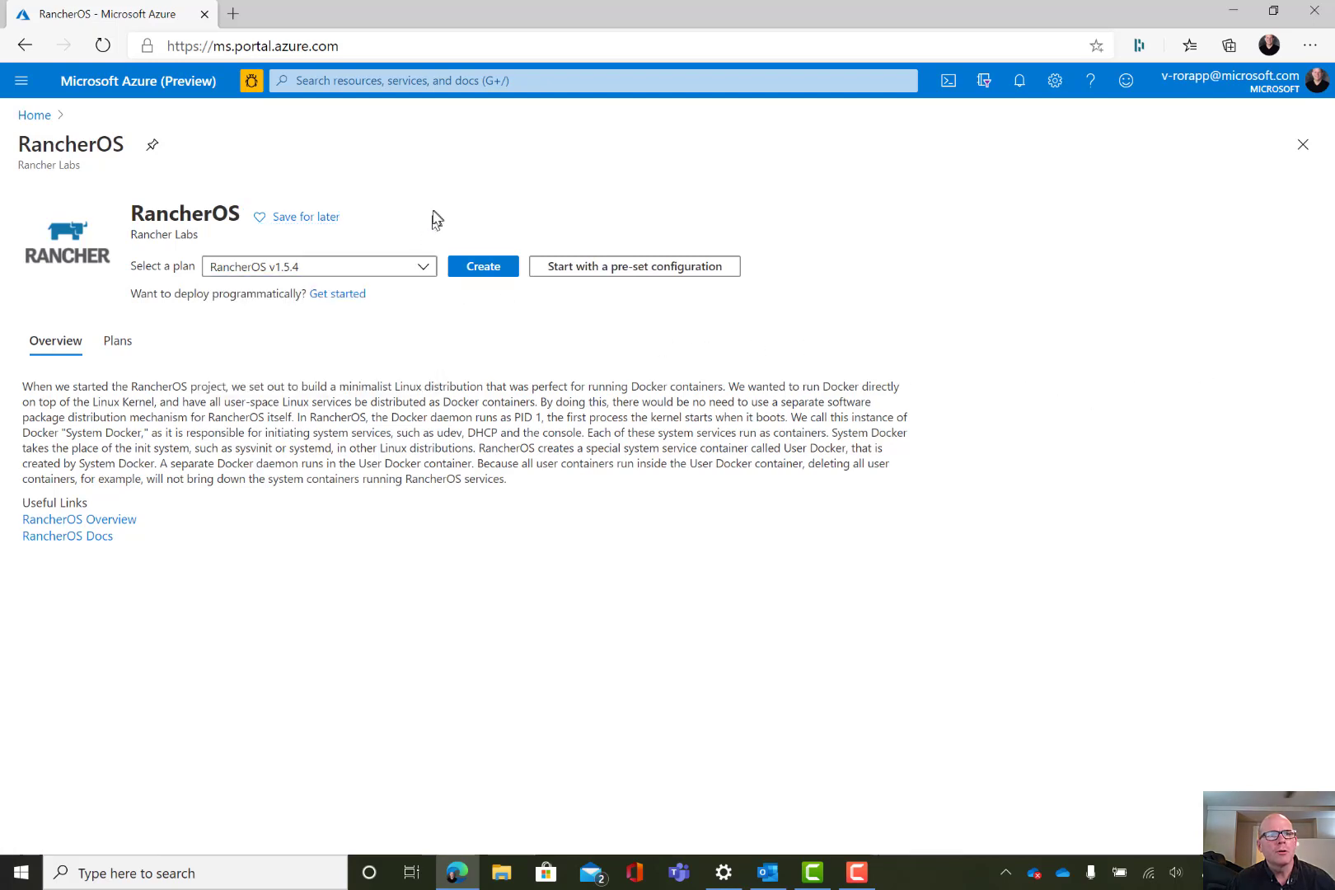
Search 'rancher' again and open the Rancher Server marketplace offer
click(377, 82)
text(rancher)
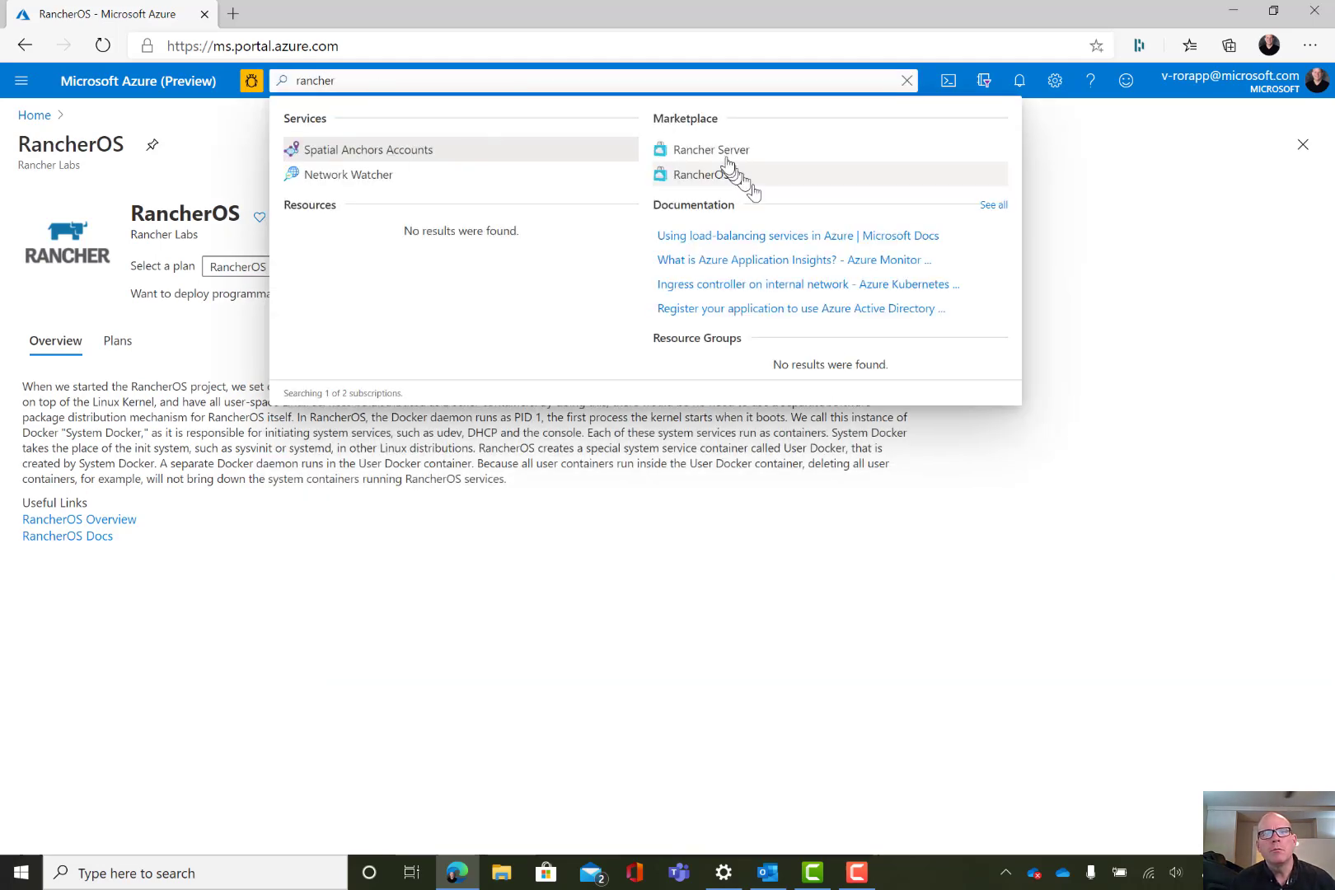
click(723, 150)
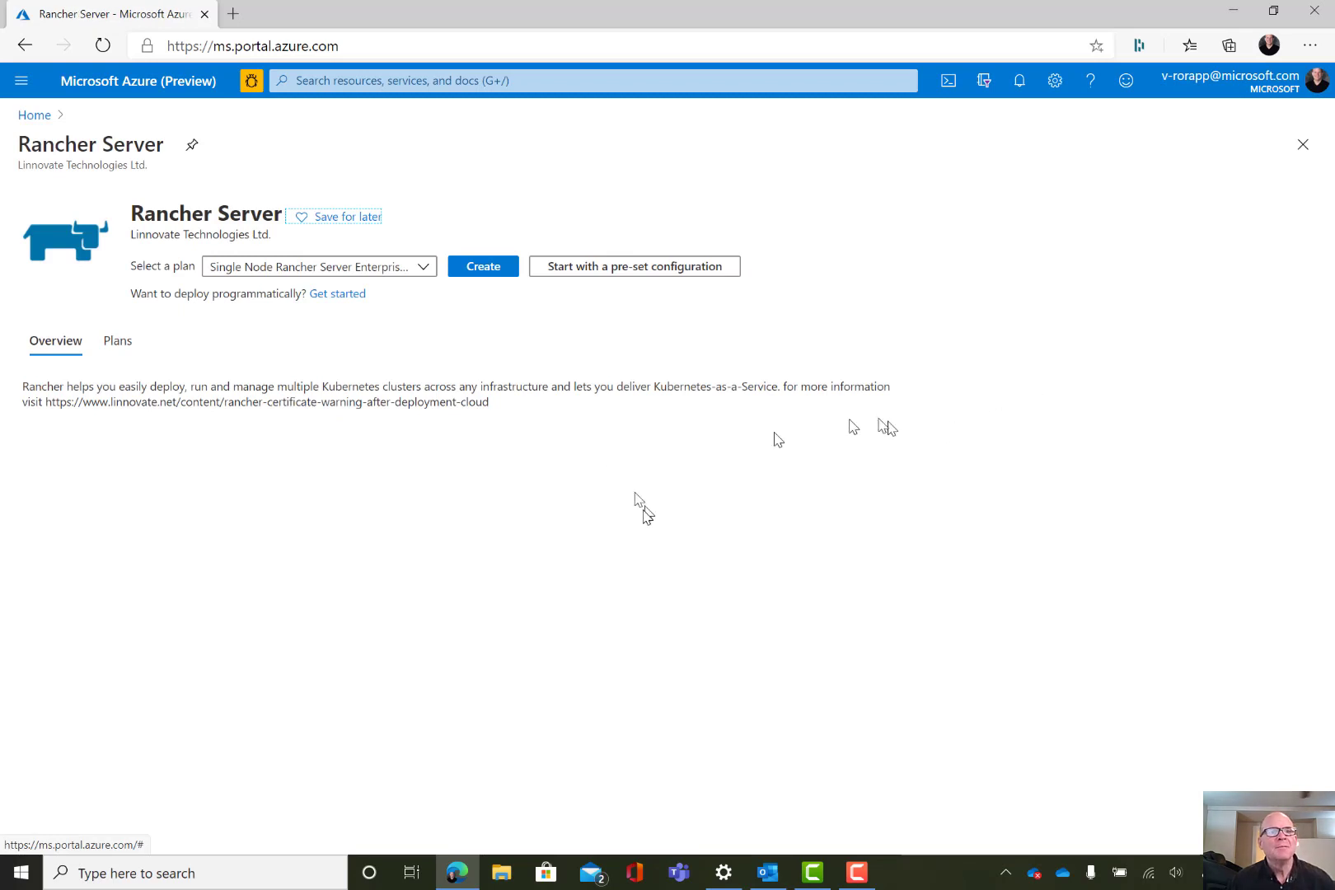
Pick the Dev/Test, general-purpose (D-Series) preset for Rancher Server and continue to VM creation
click(337, 278)
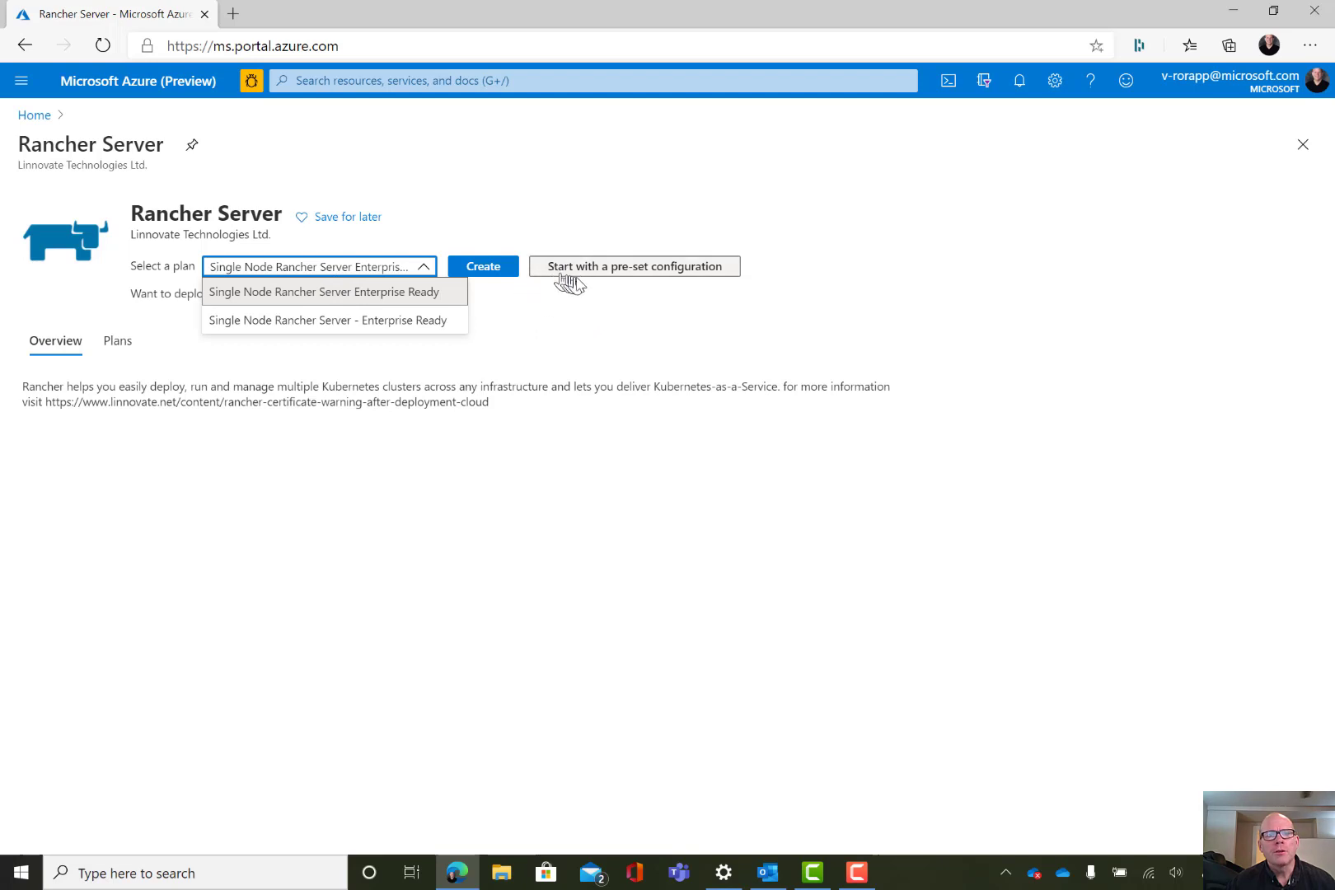
click(575, 273)
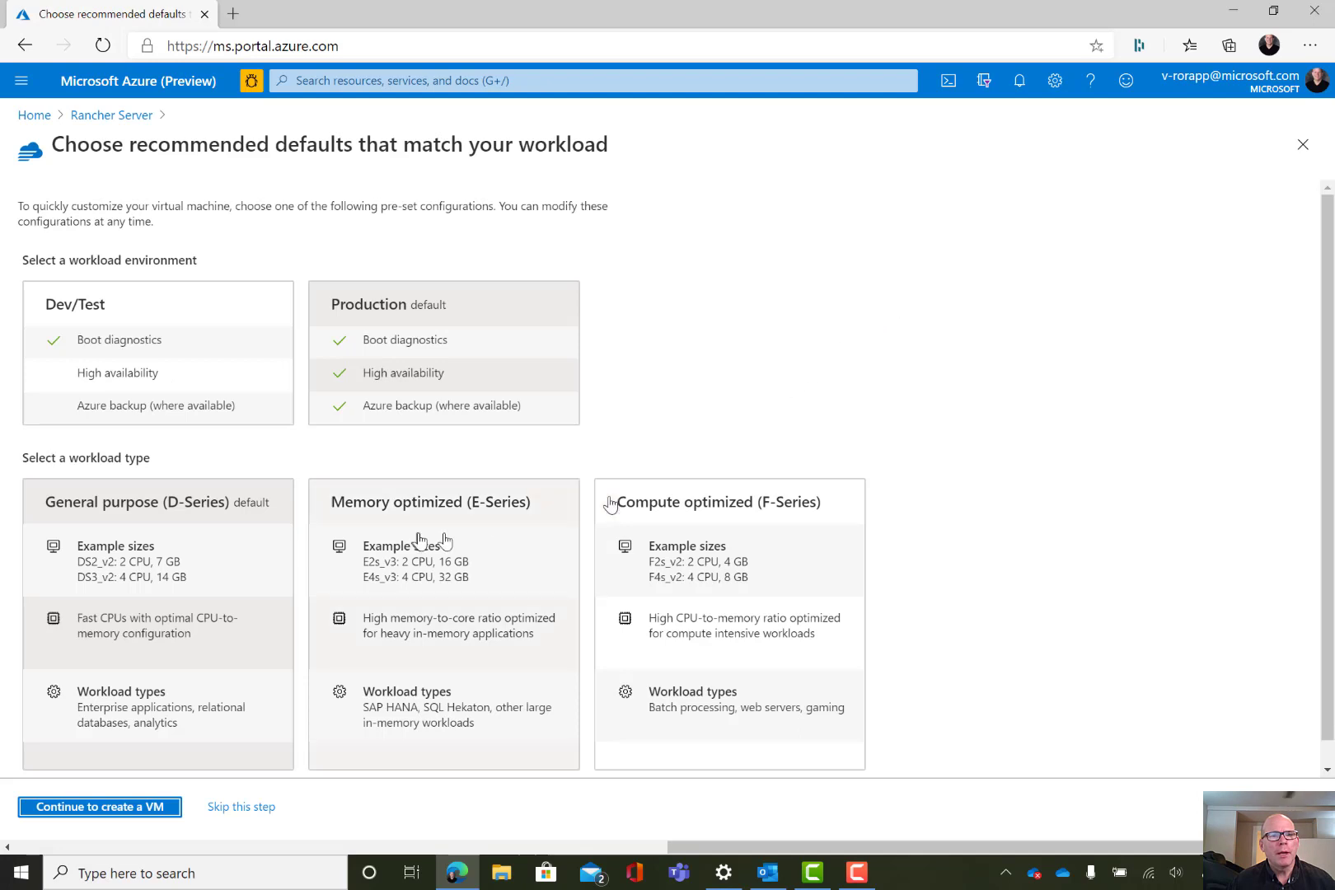
click(214, 517)
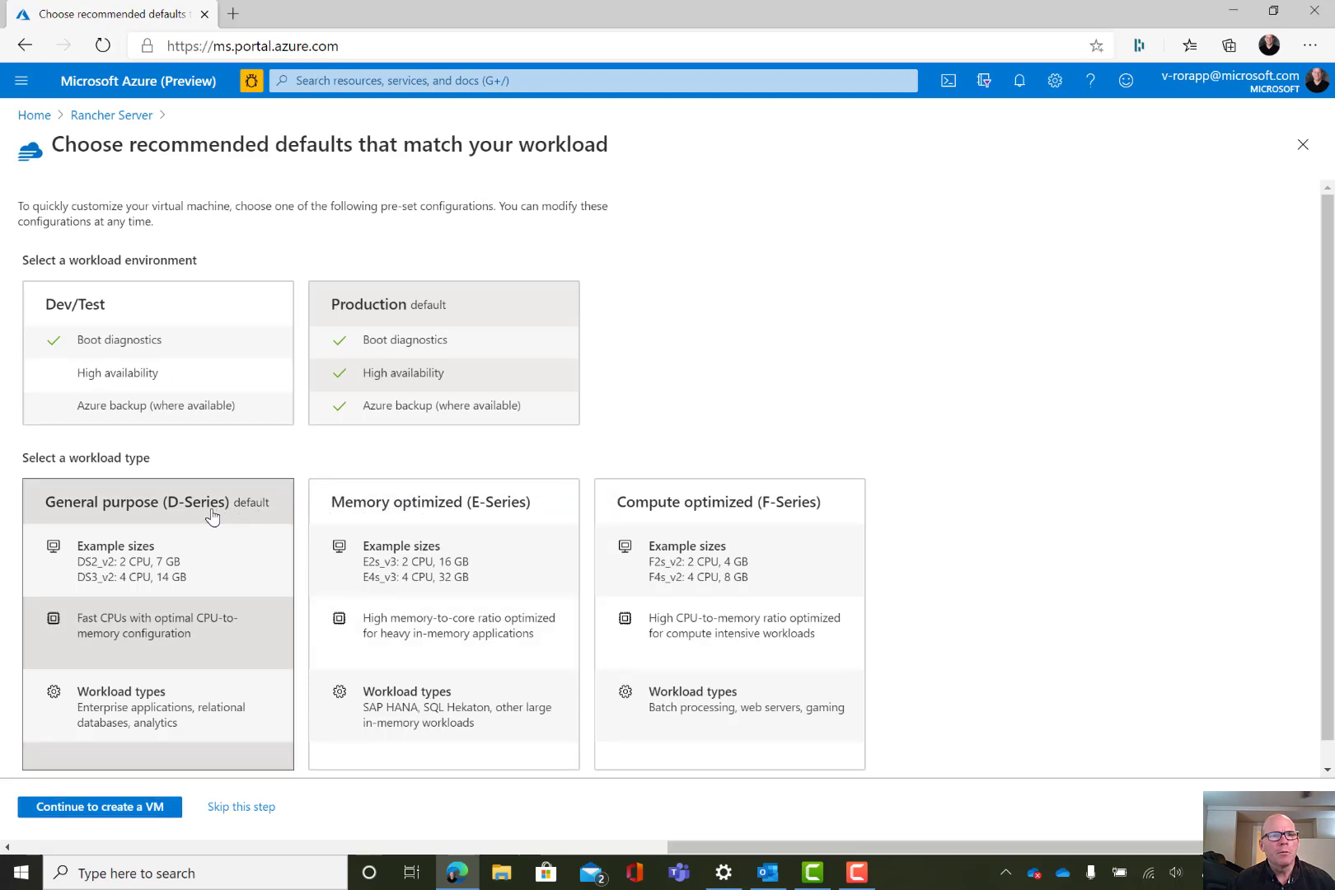
click(157, 350)
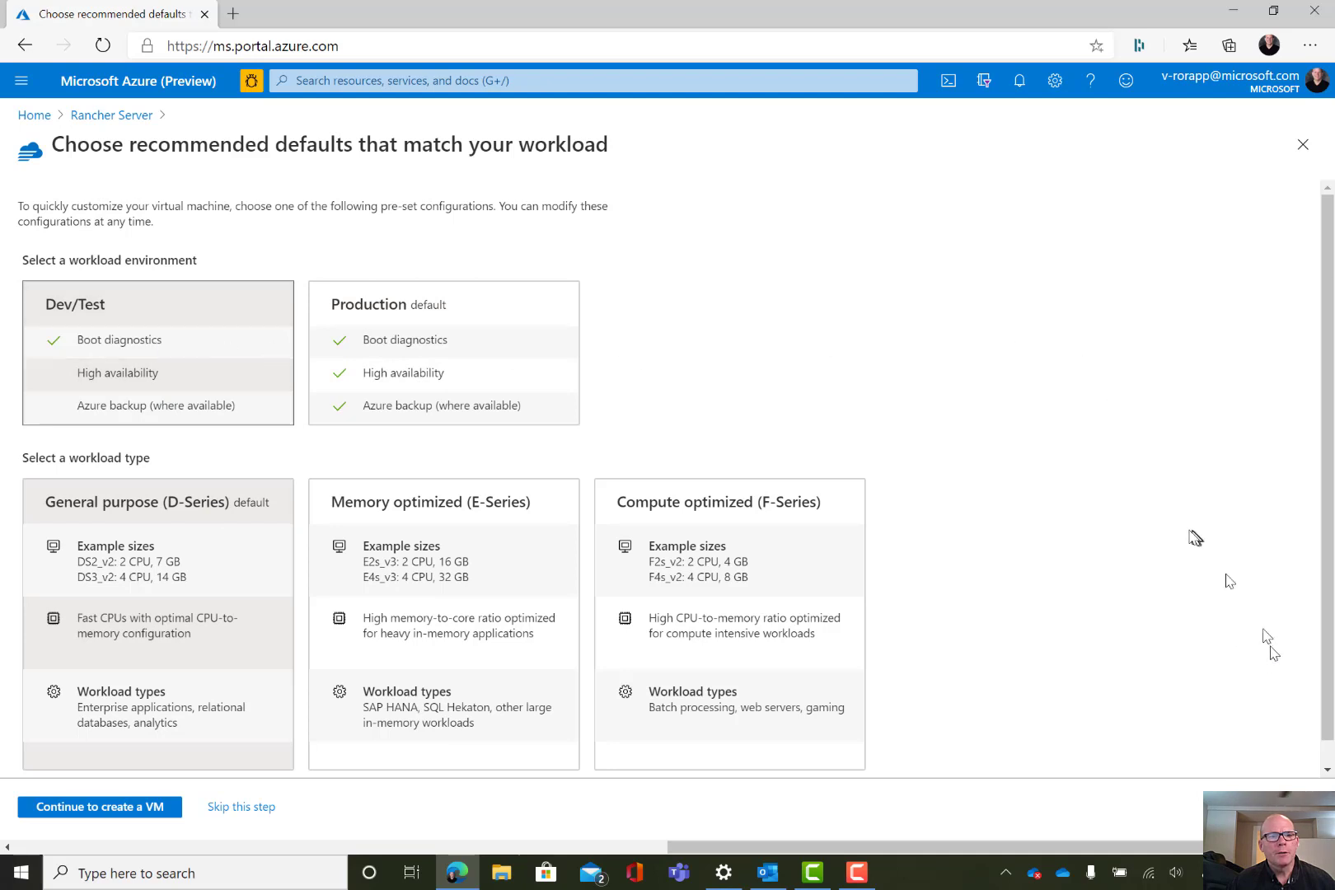
scroll(1186, 540, down, 1)
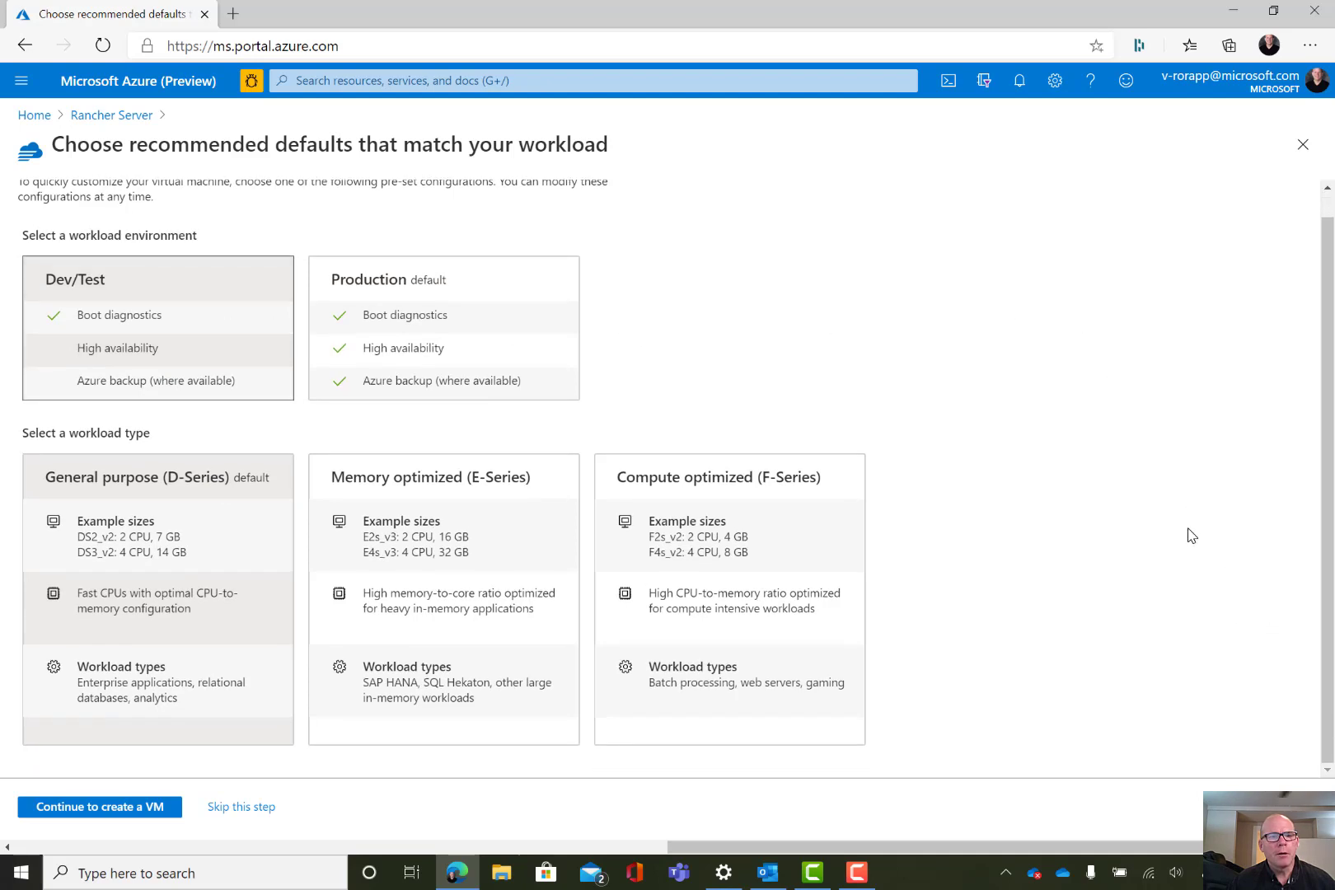
click(150, 809)
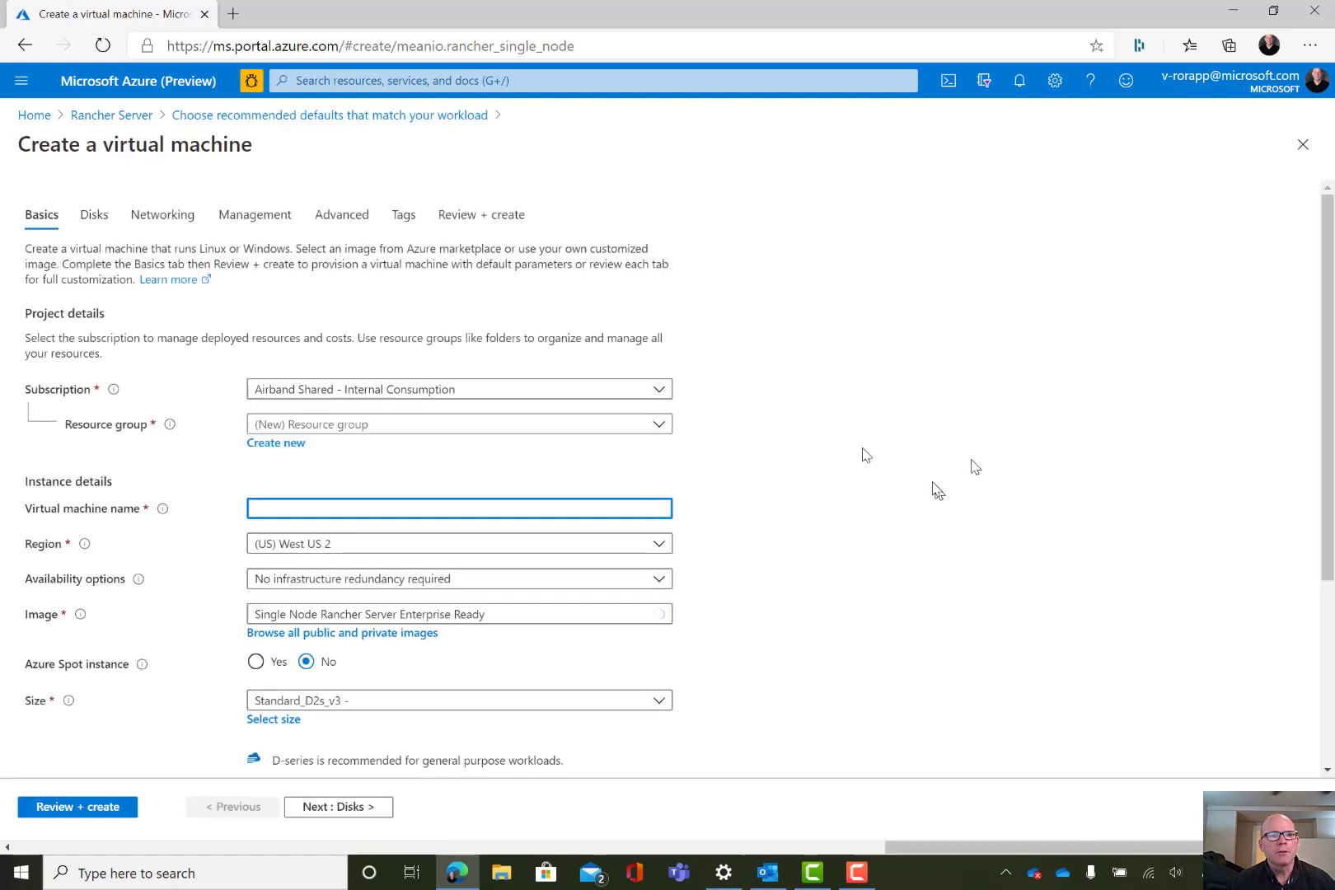
Place the VM rancher-01-rapp in resource group airband-devops-03-rg
click(391, 424)
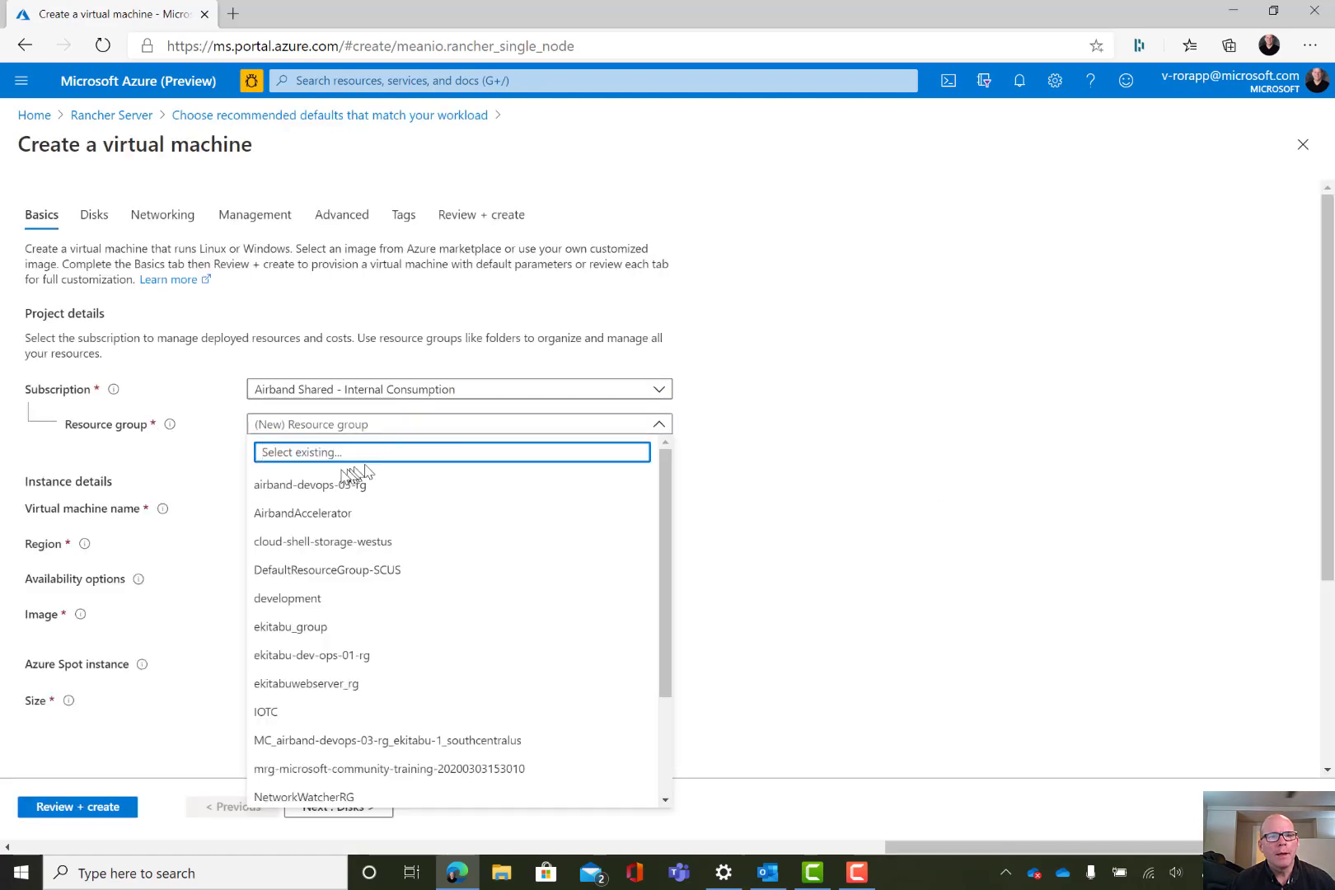
click(329, 488)
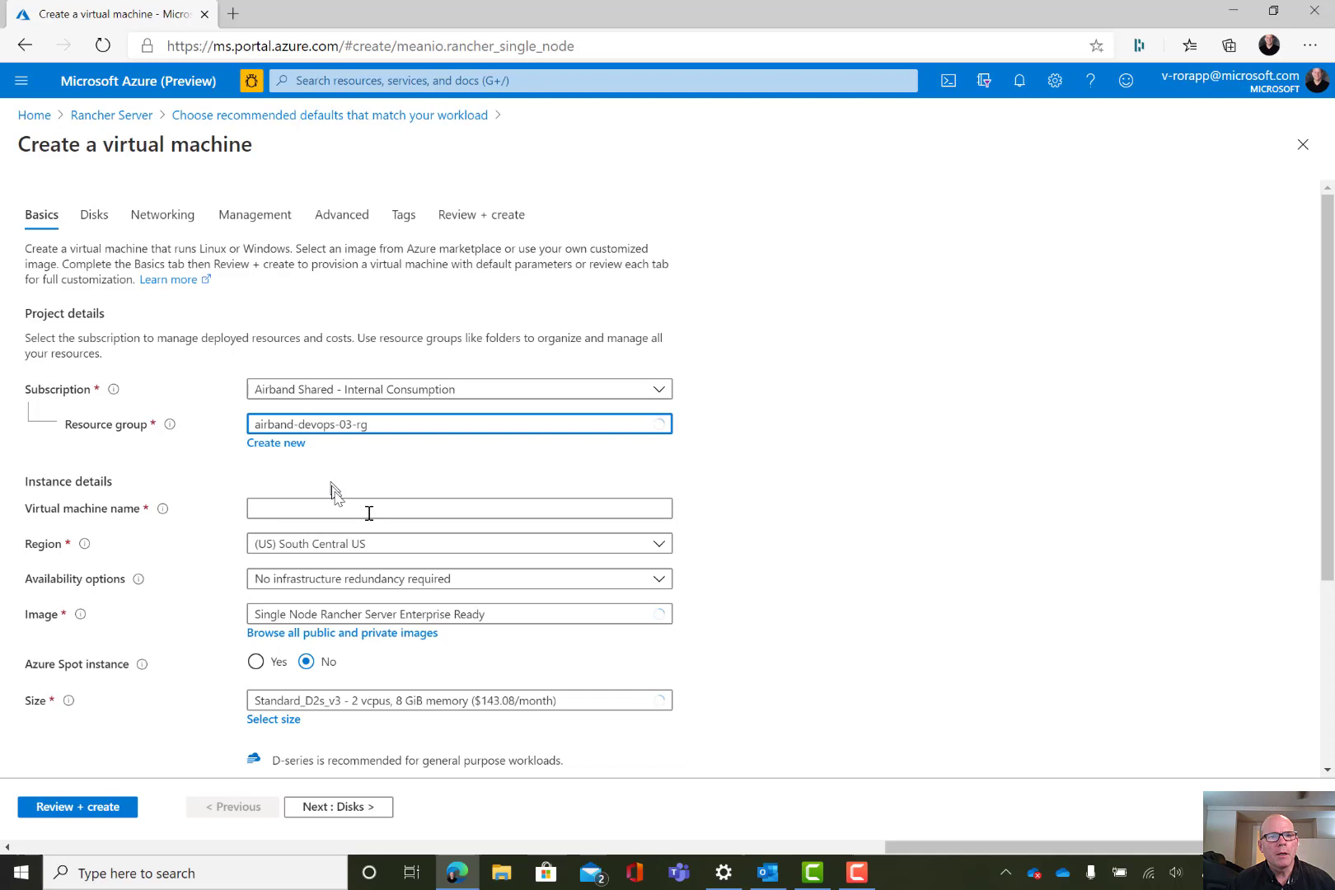
click(297, 509)
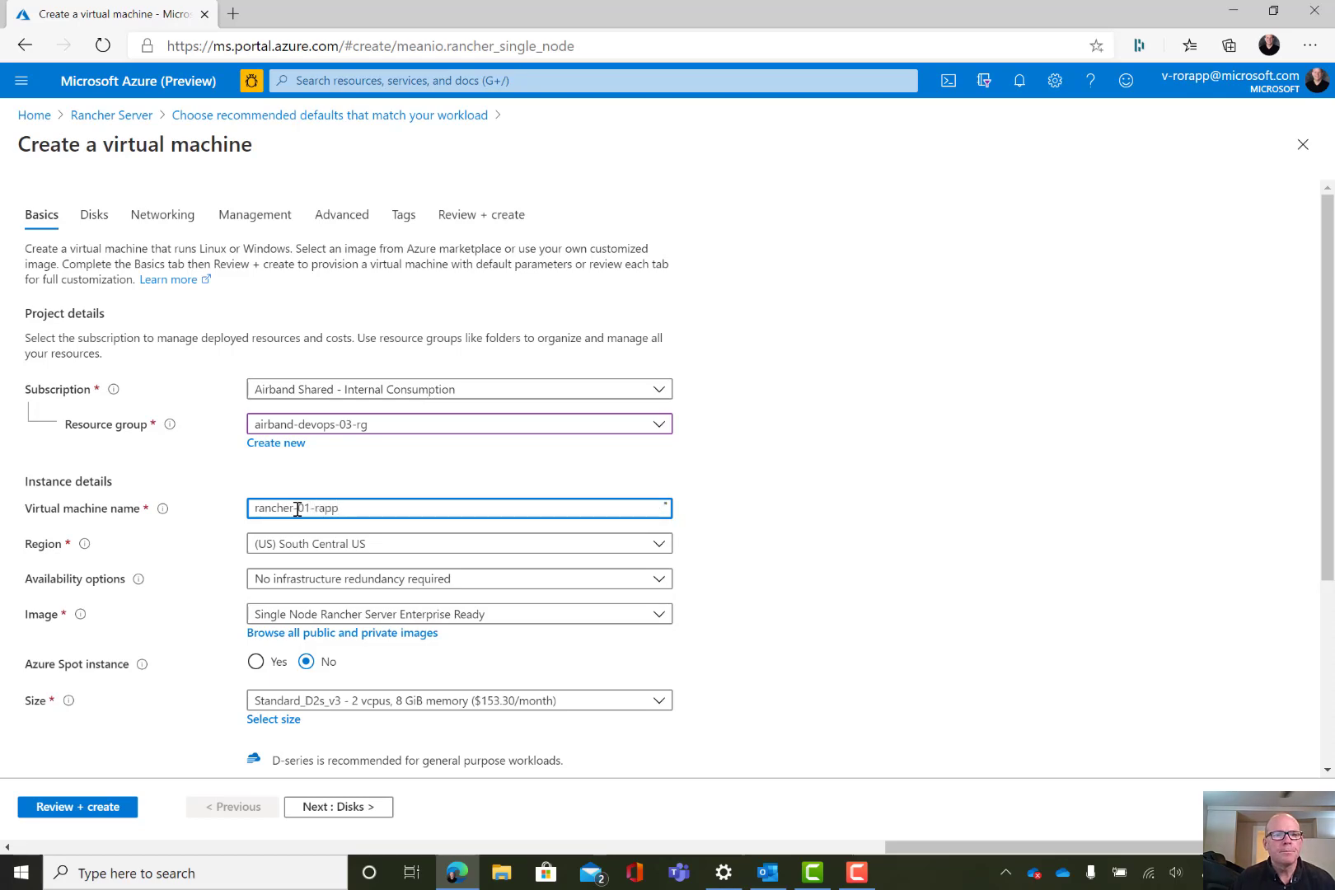
Leave Azure Spot turned off and switch authentication type to Password
scroll(992, 500, down, 2)
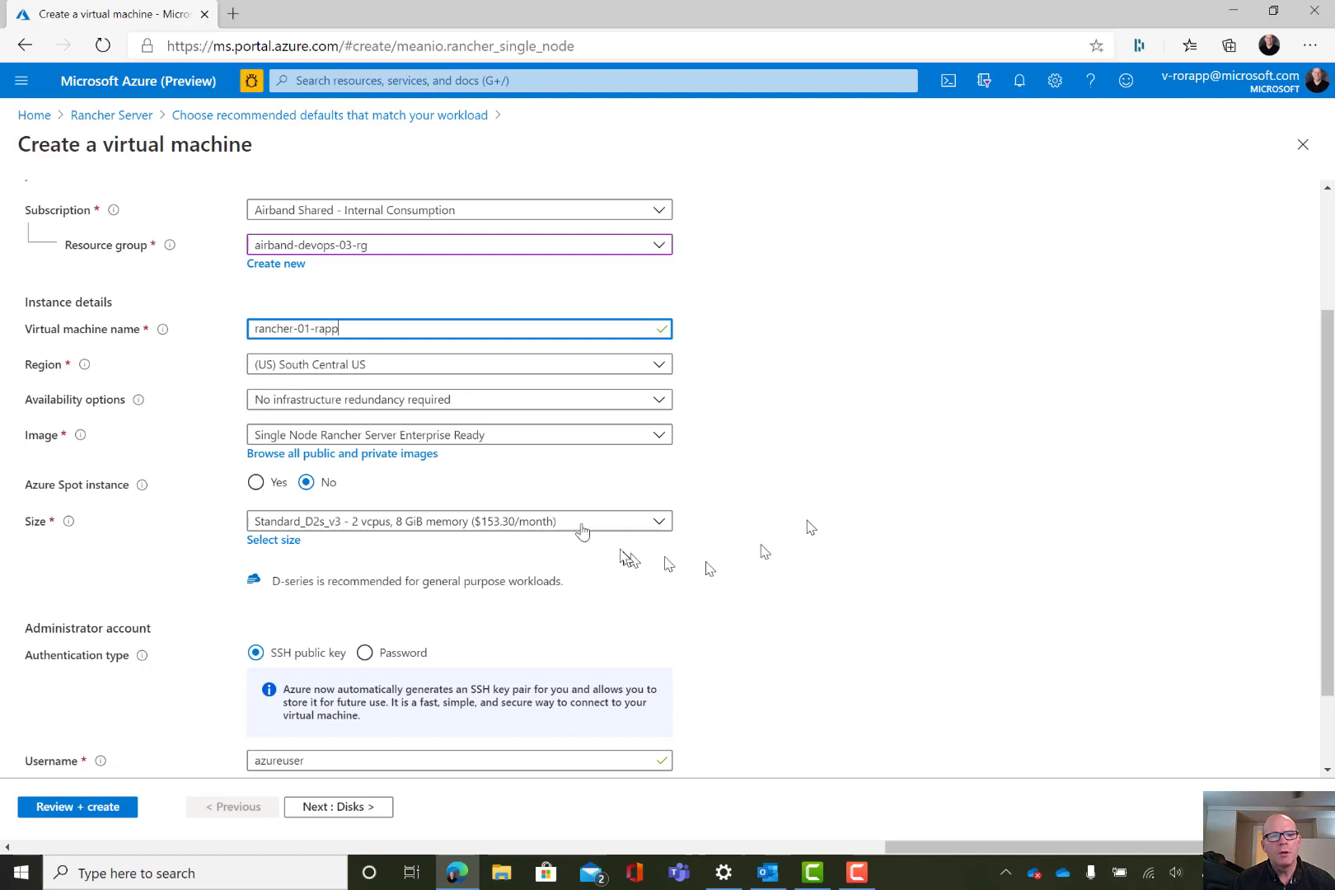
click(256, 482)
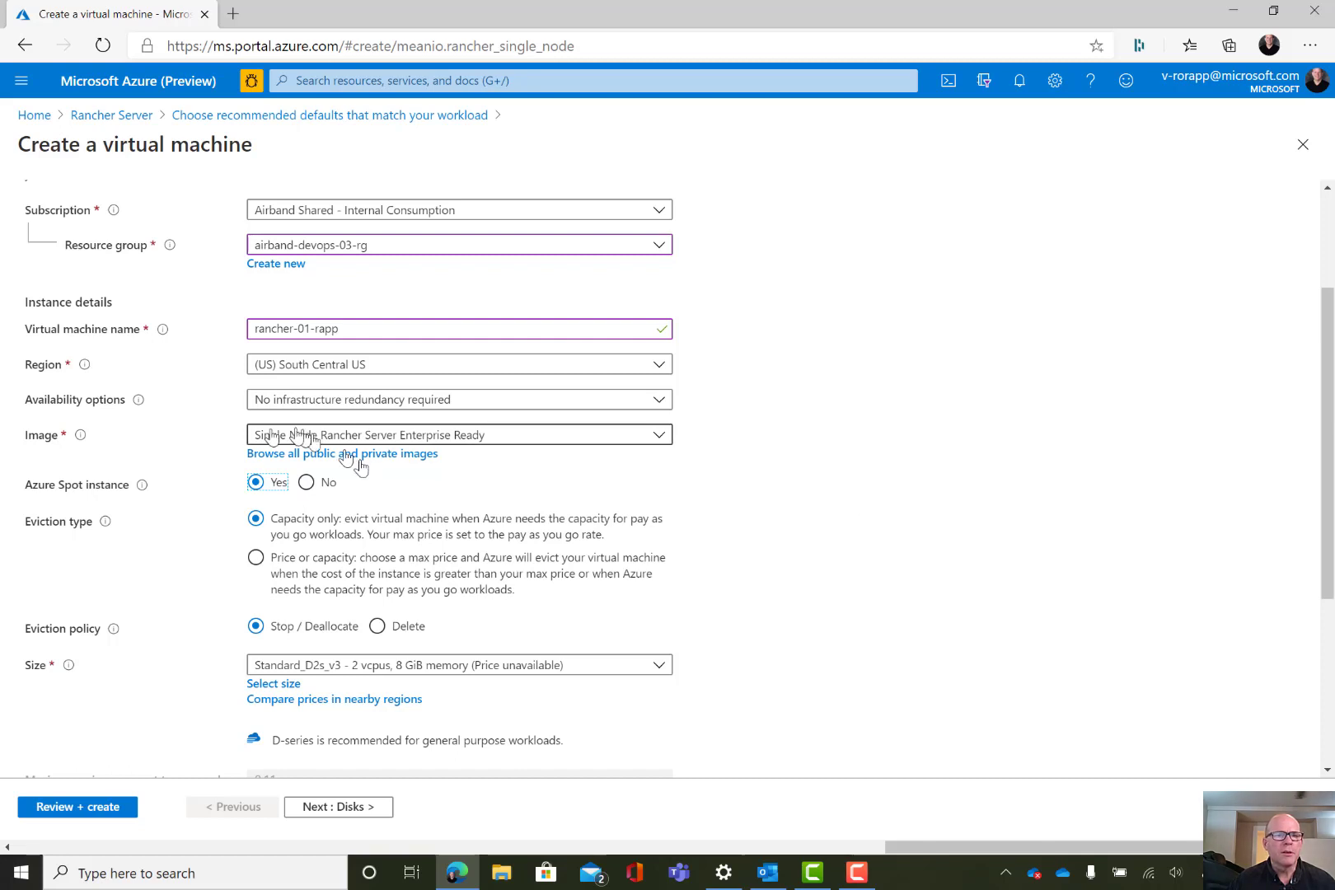
click(306, 484)
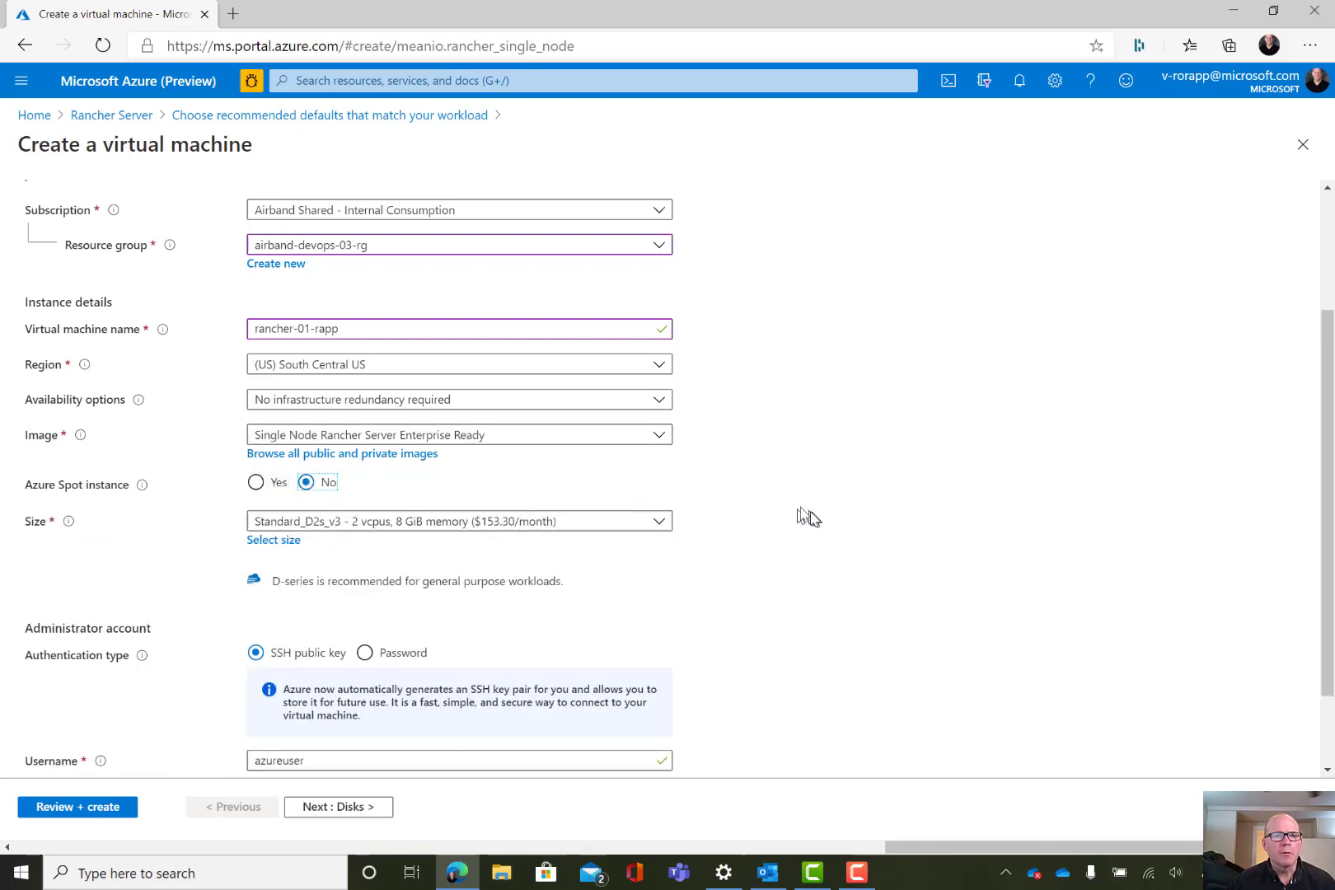
scroll(798, 511, down, 2)
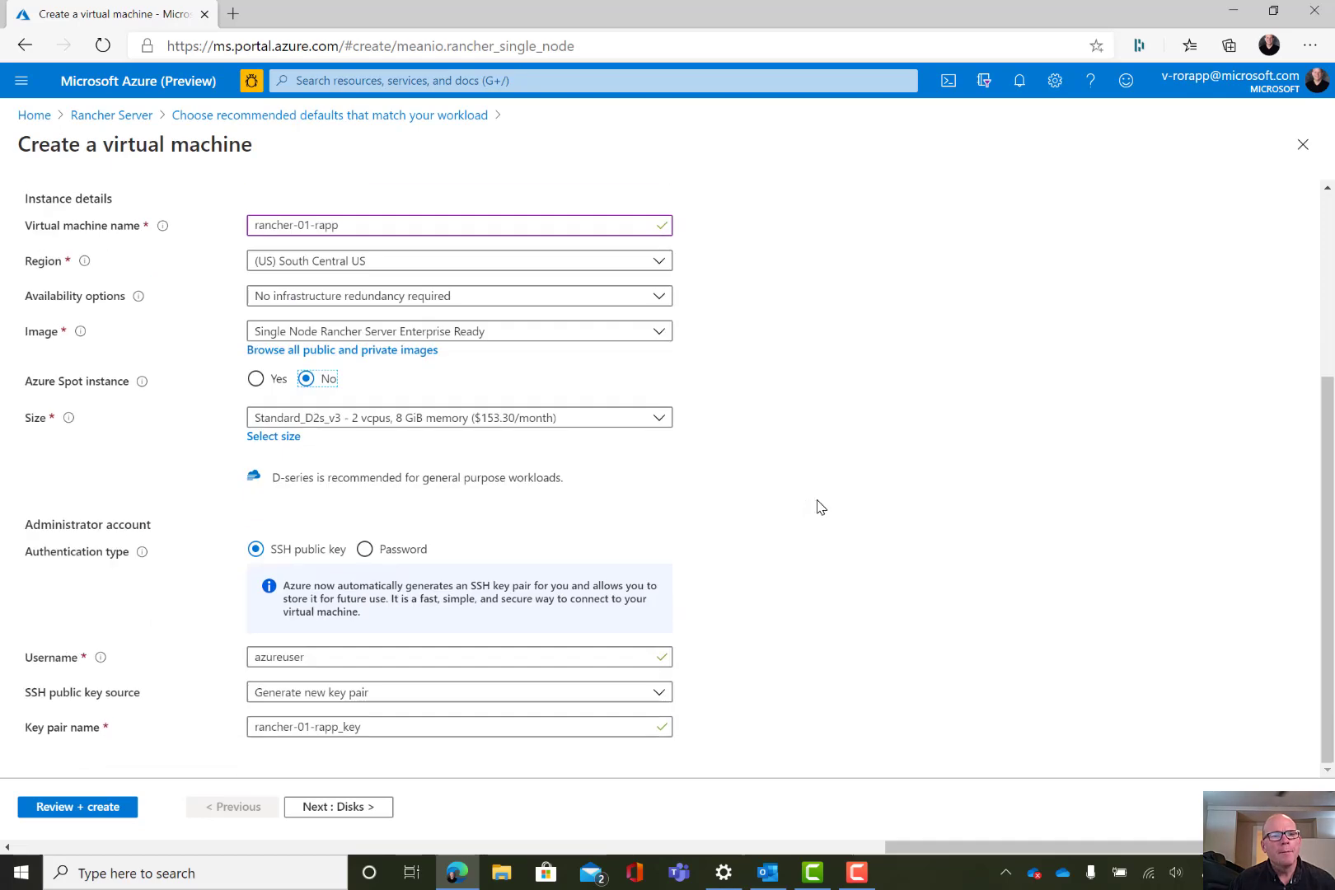
click(364, 549)
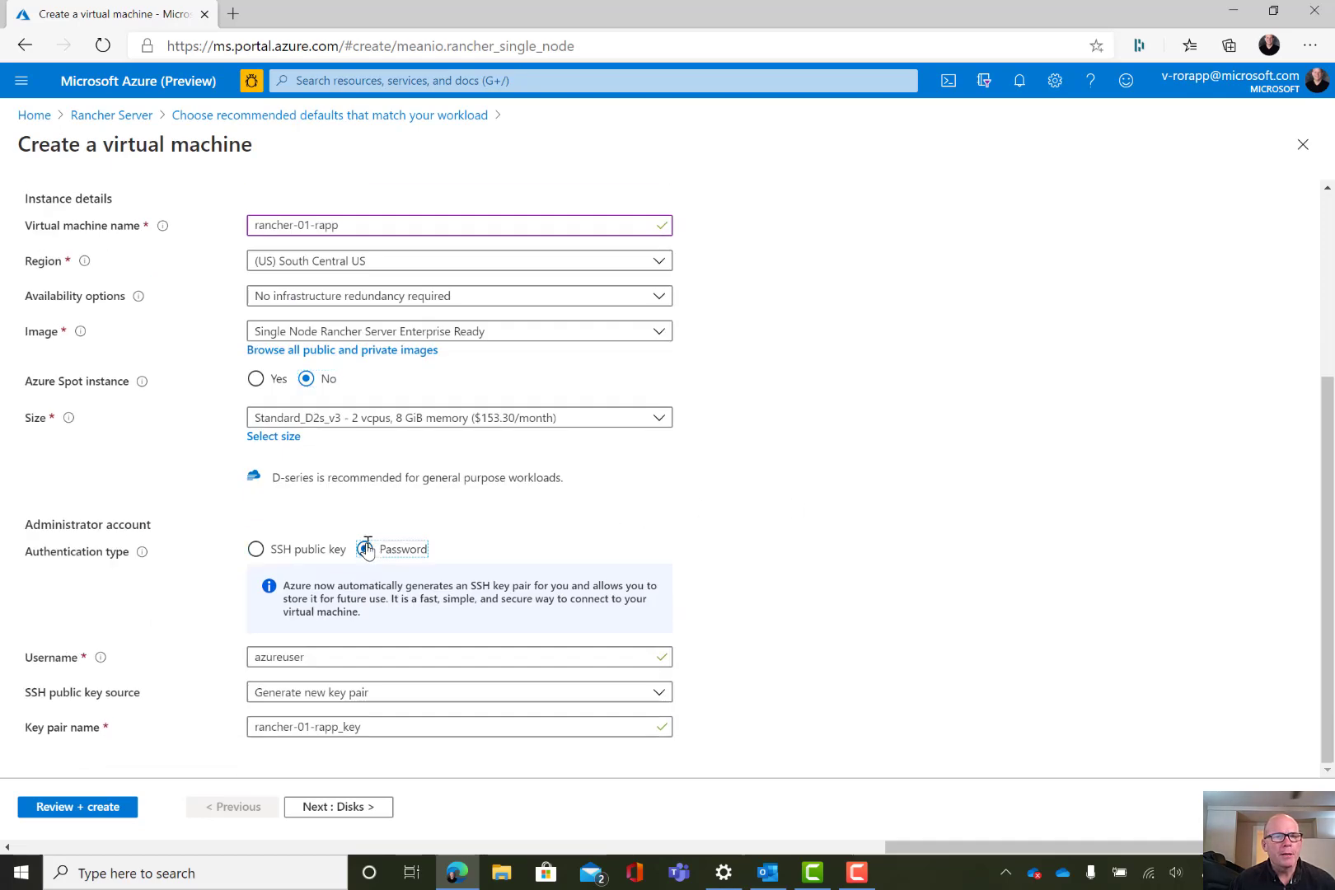
Enter airband-admin as the administrator username
click(334, 587)
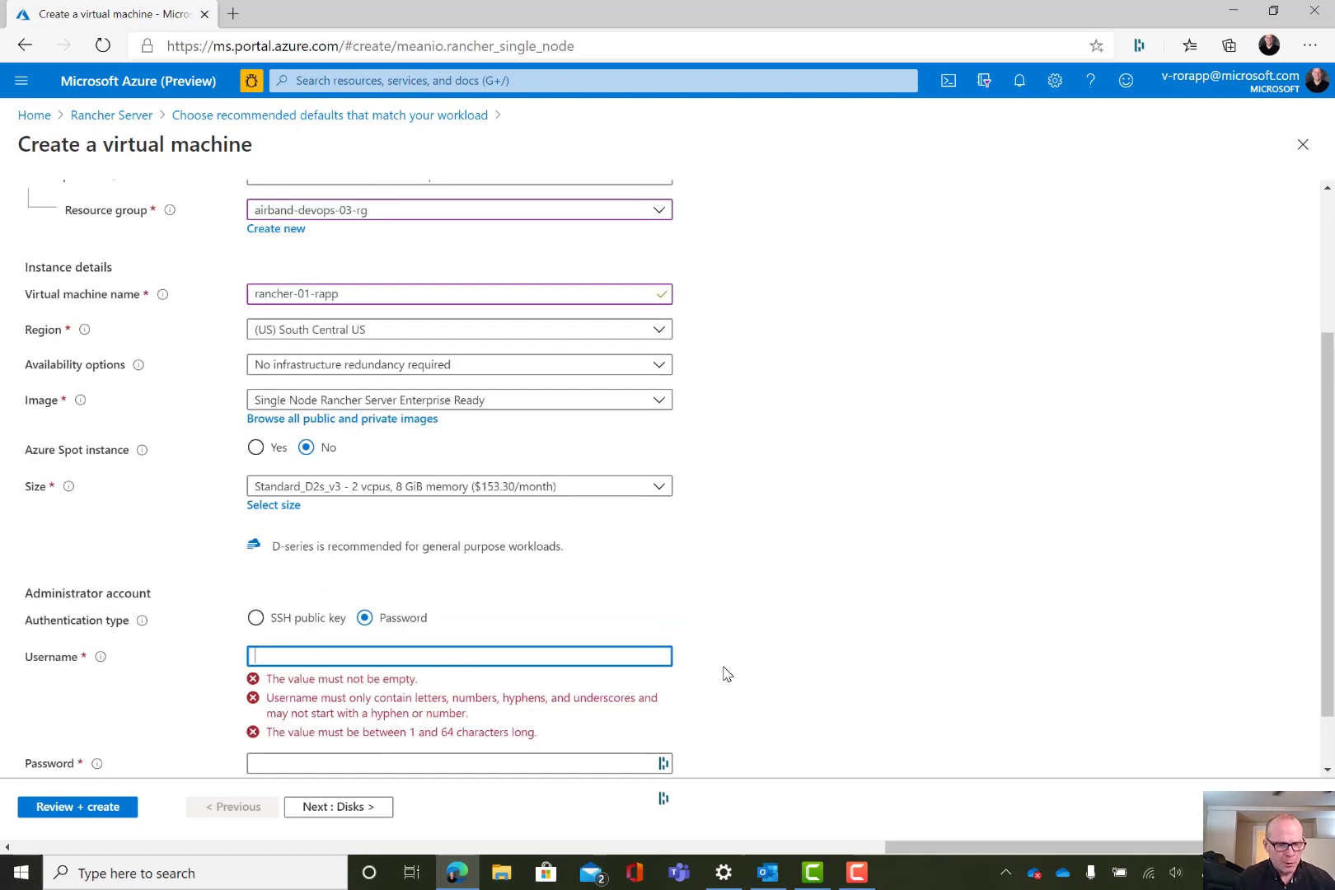
text(1)
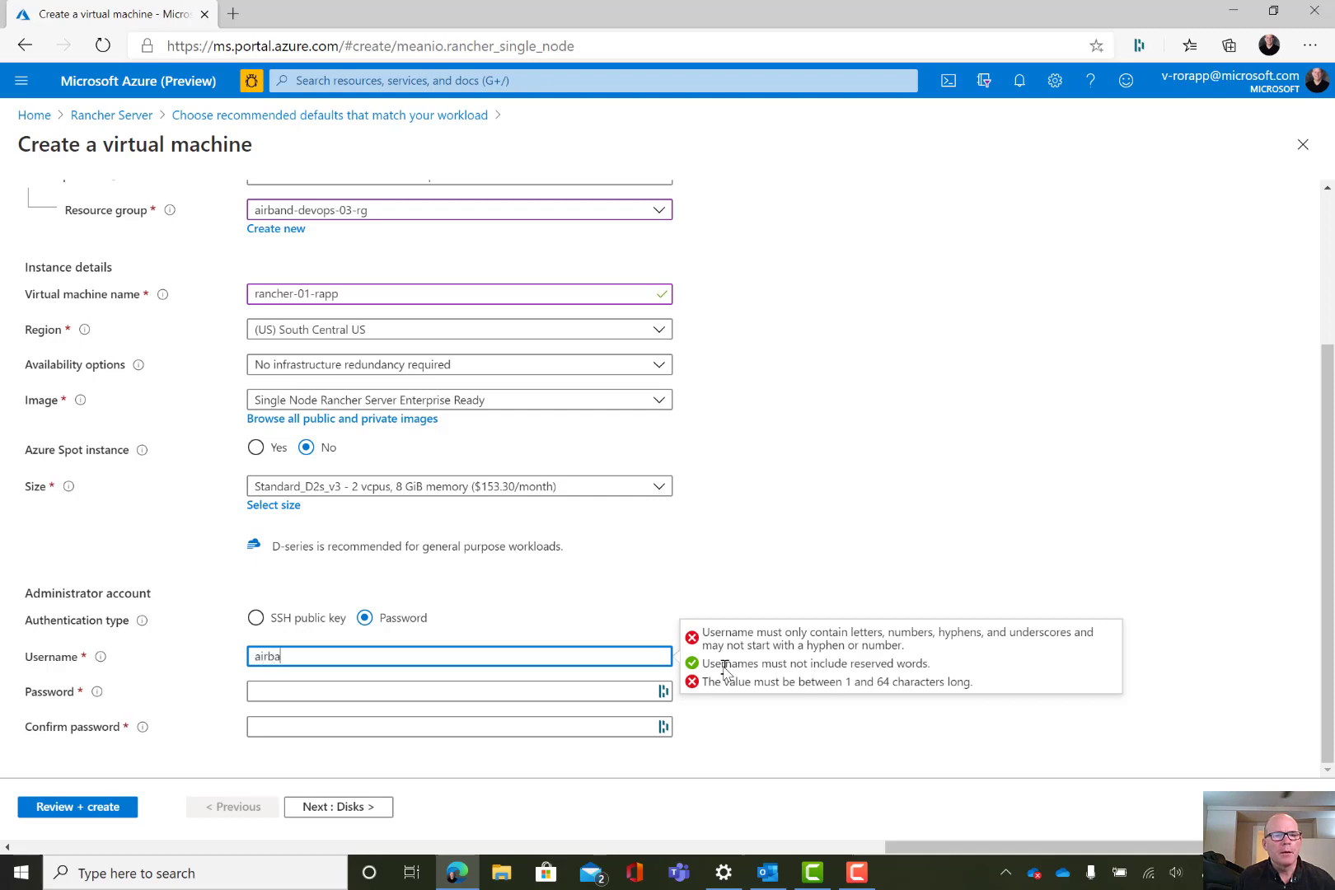
text(airband-admin)
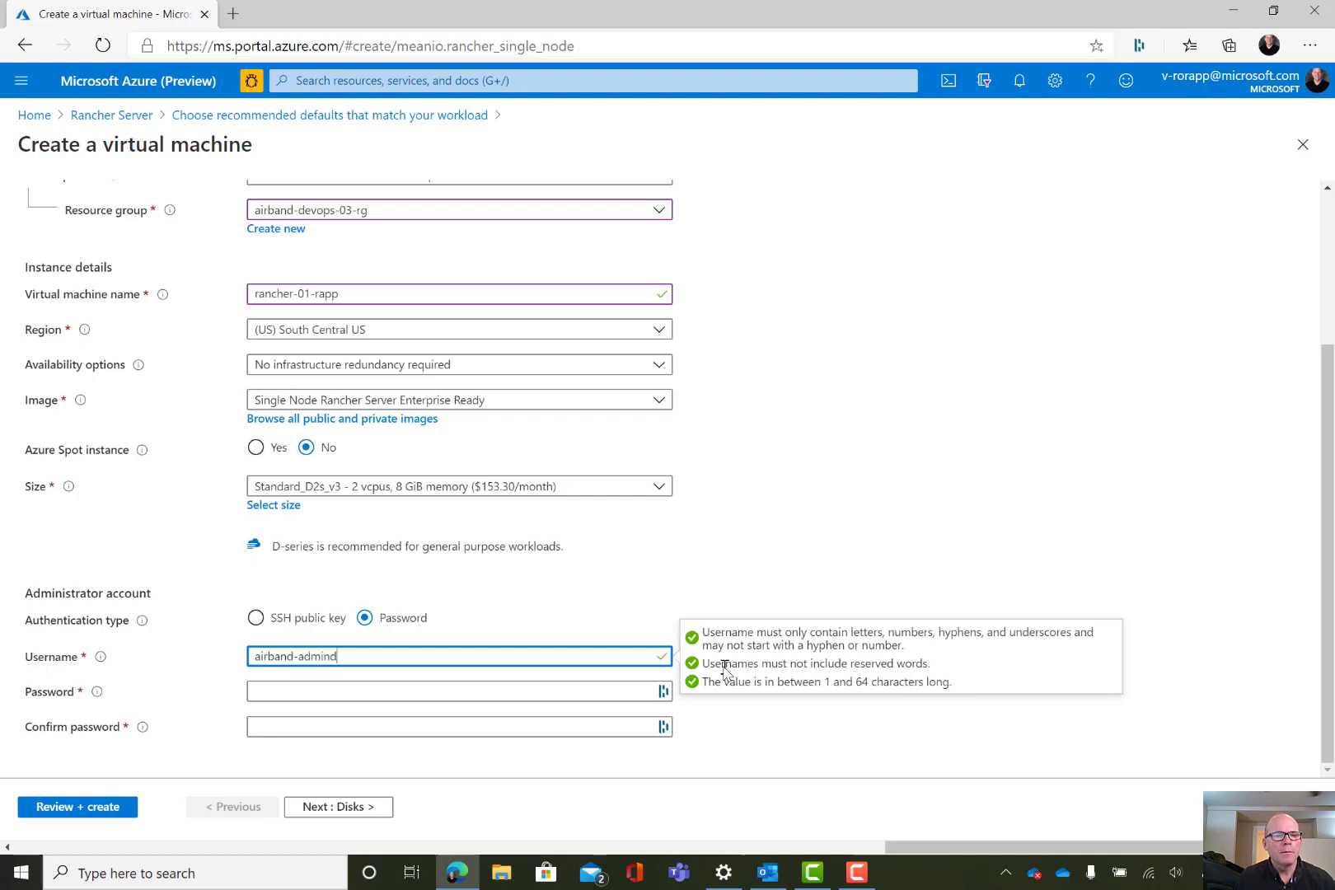
Enter the administrator password with its confirmation and move on to the Disks page
key(Tab)
text(P)
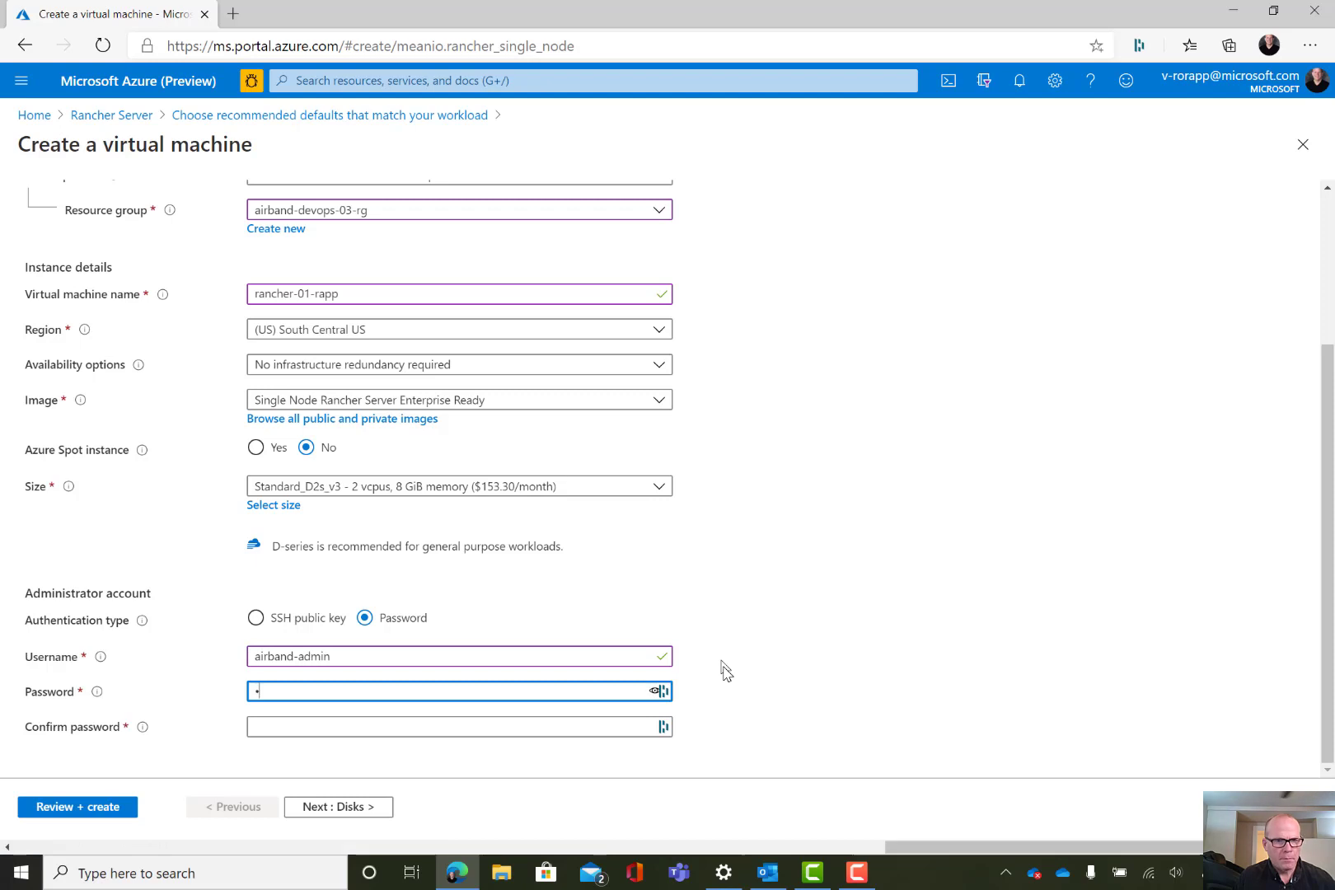
text(@ssw0rd!)
key(Tab)
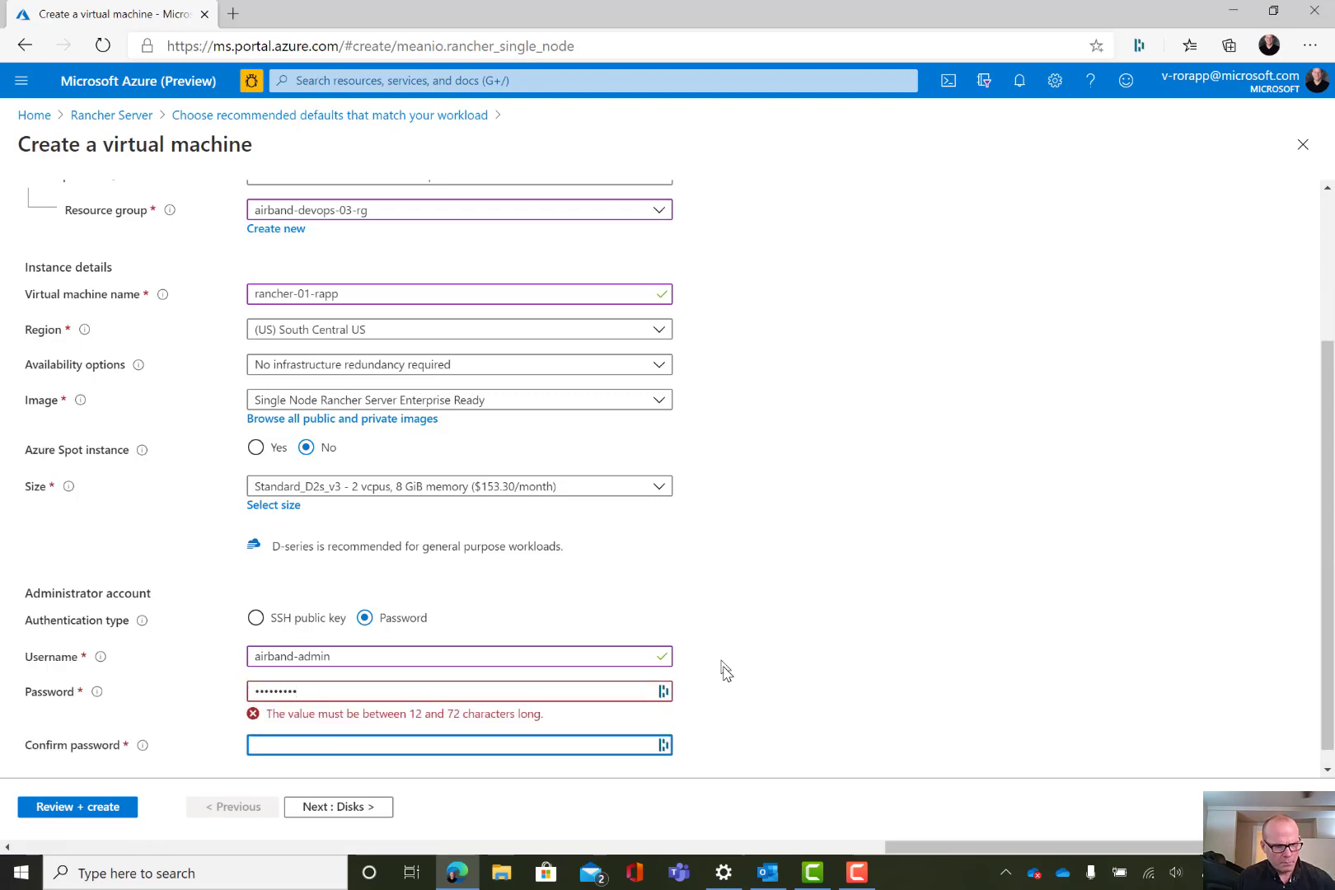
key(shift+Tab)
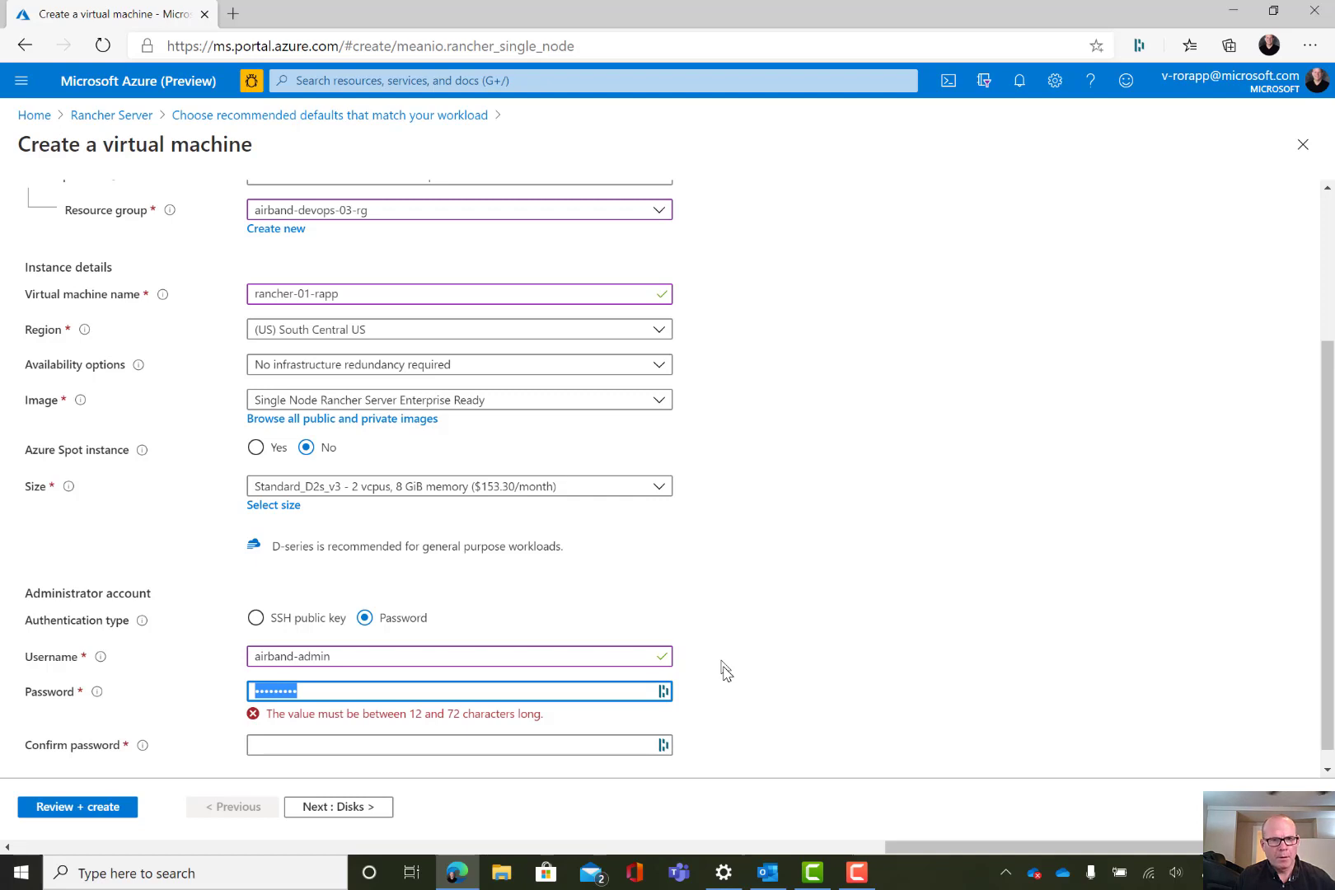
text(P@ssw0rd!)
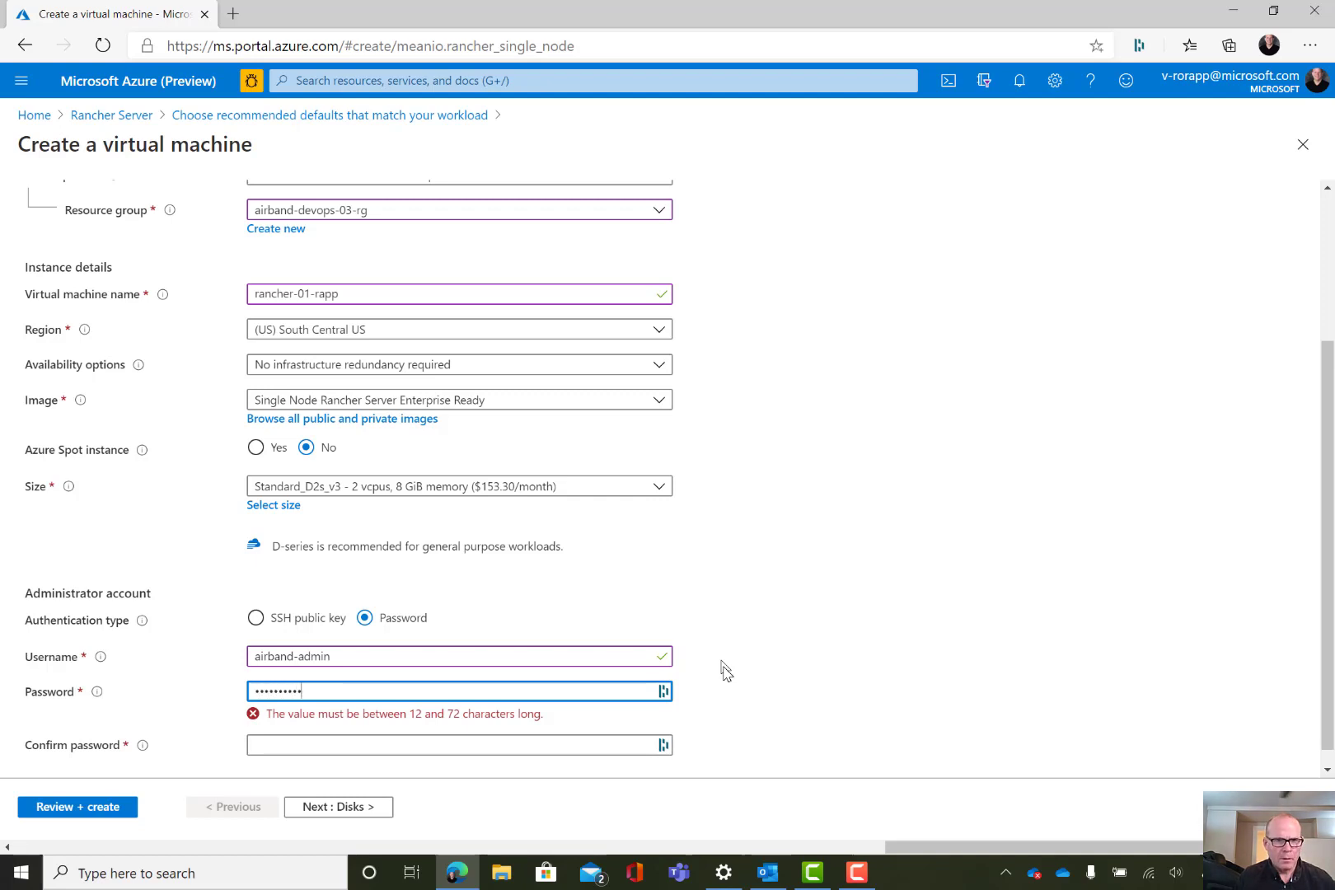
text(1)
key(Tab)
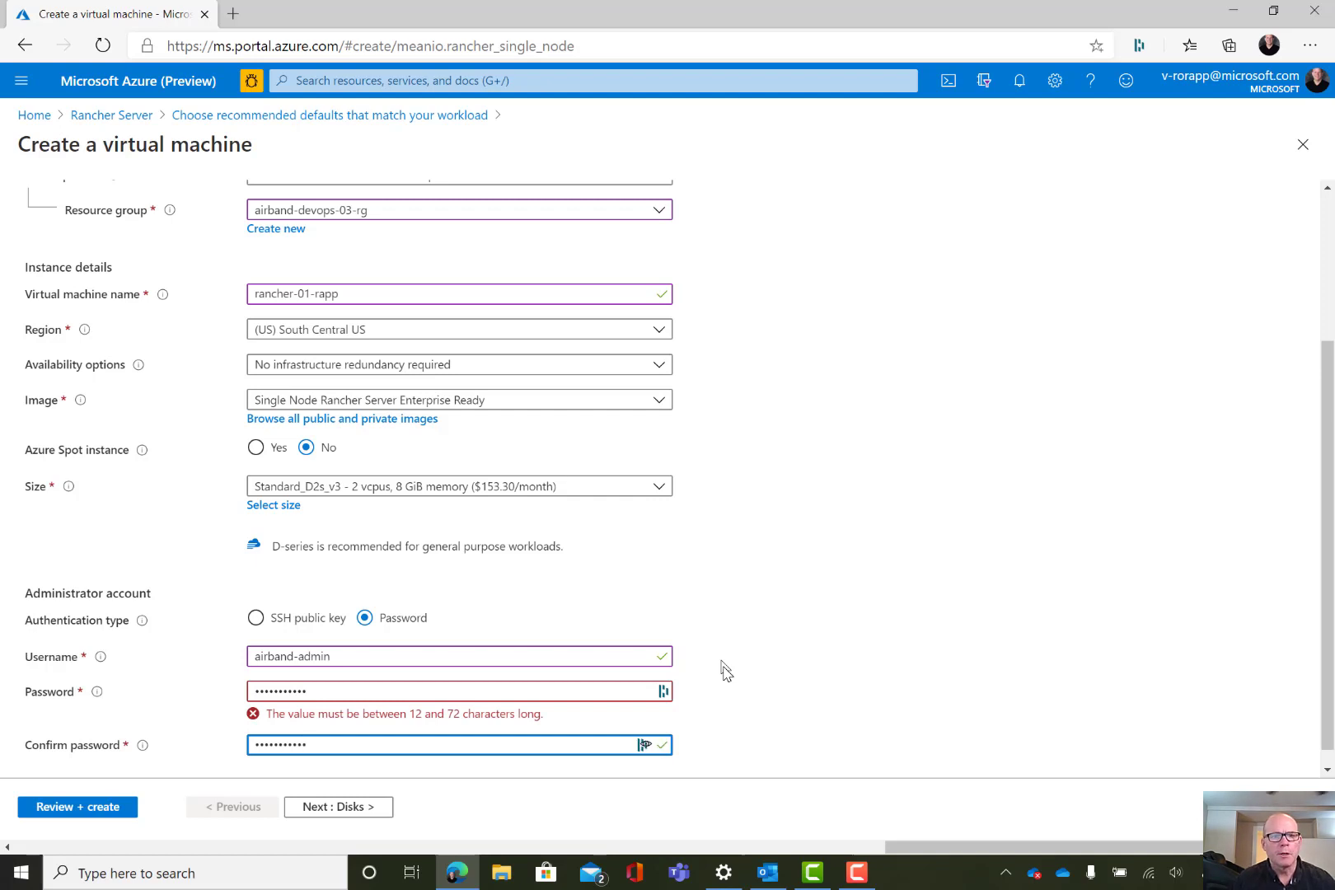
click(372, 808)
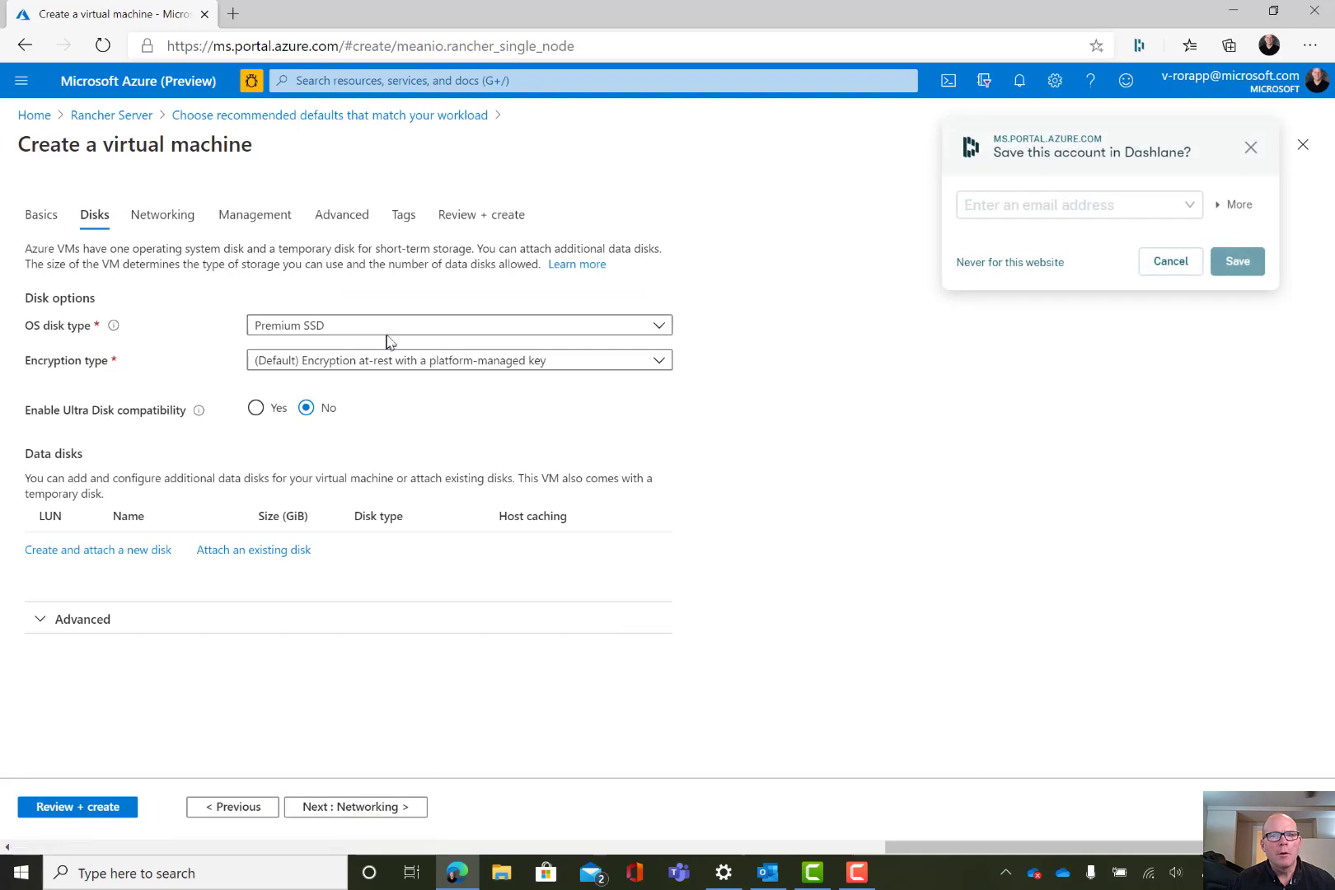
Dismiss the Dashlane save prompt and set the OS disk type to Standard HDD
click(1157, 249)
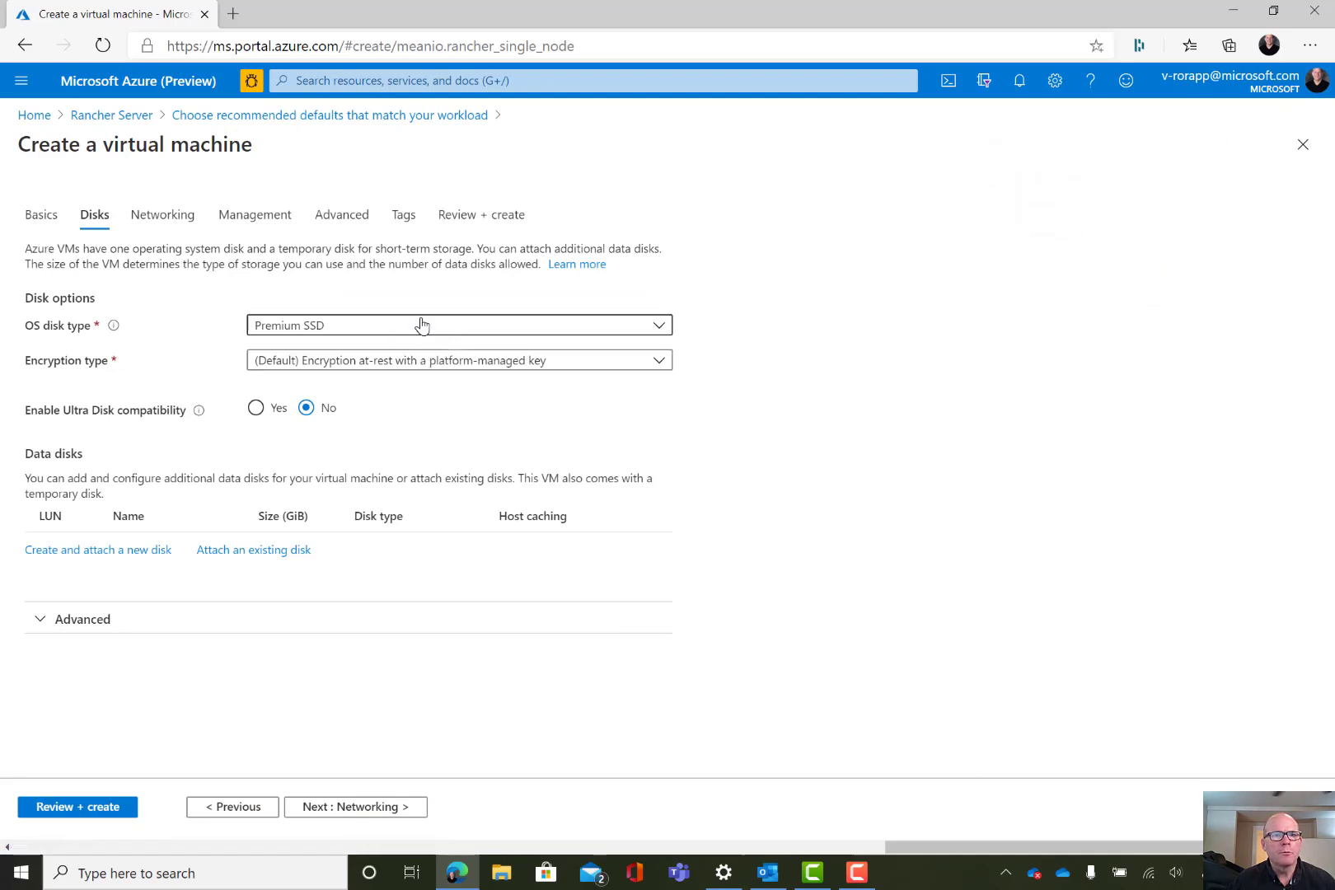
click(420, 324)
click(313, 354)
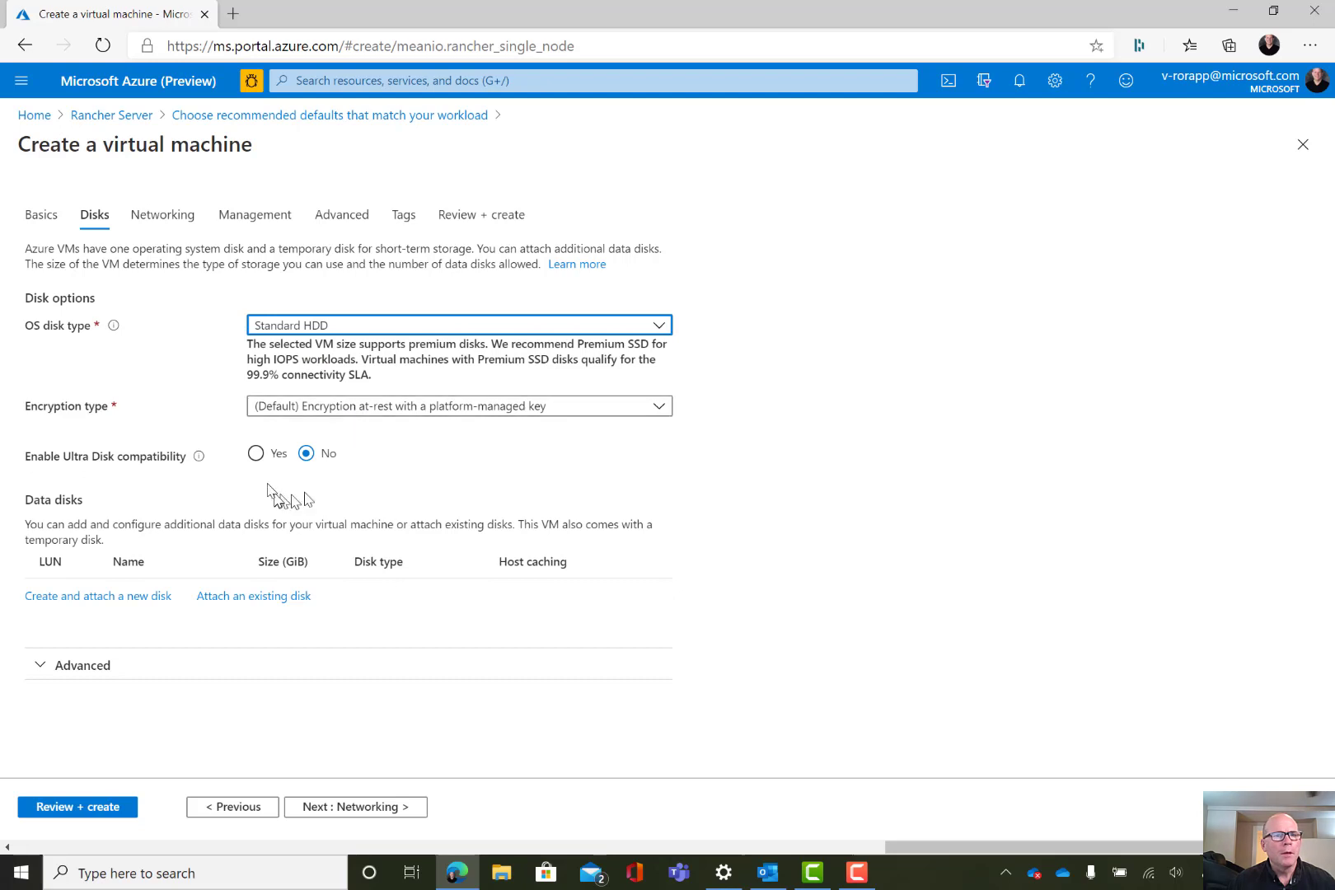
click(348, 808)
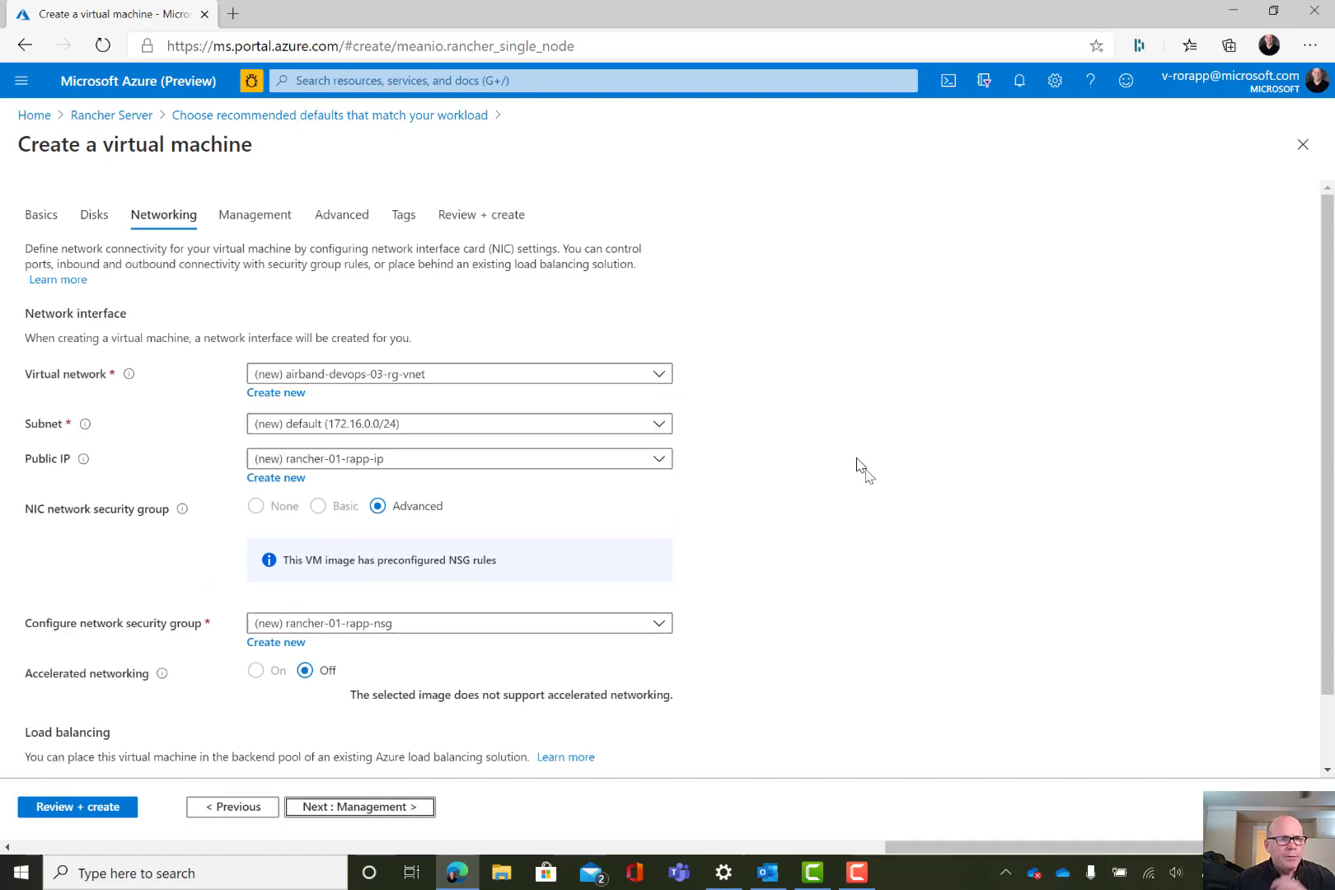
Advance through Management, Advanced and Tags to Review + create, then return to Basics after validation fails
scroll(888, 550, down, 2)
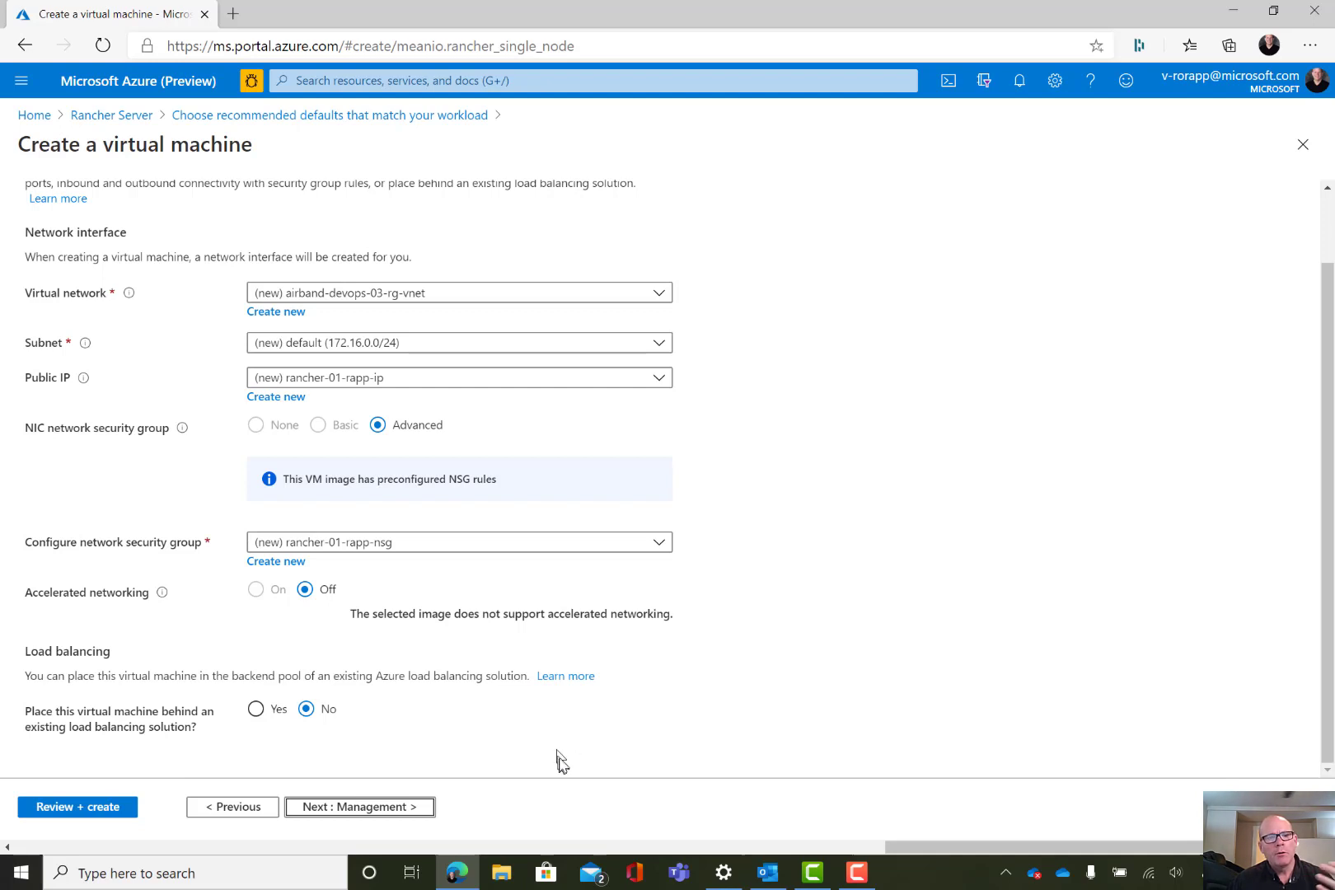
click(350, 810)
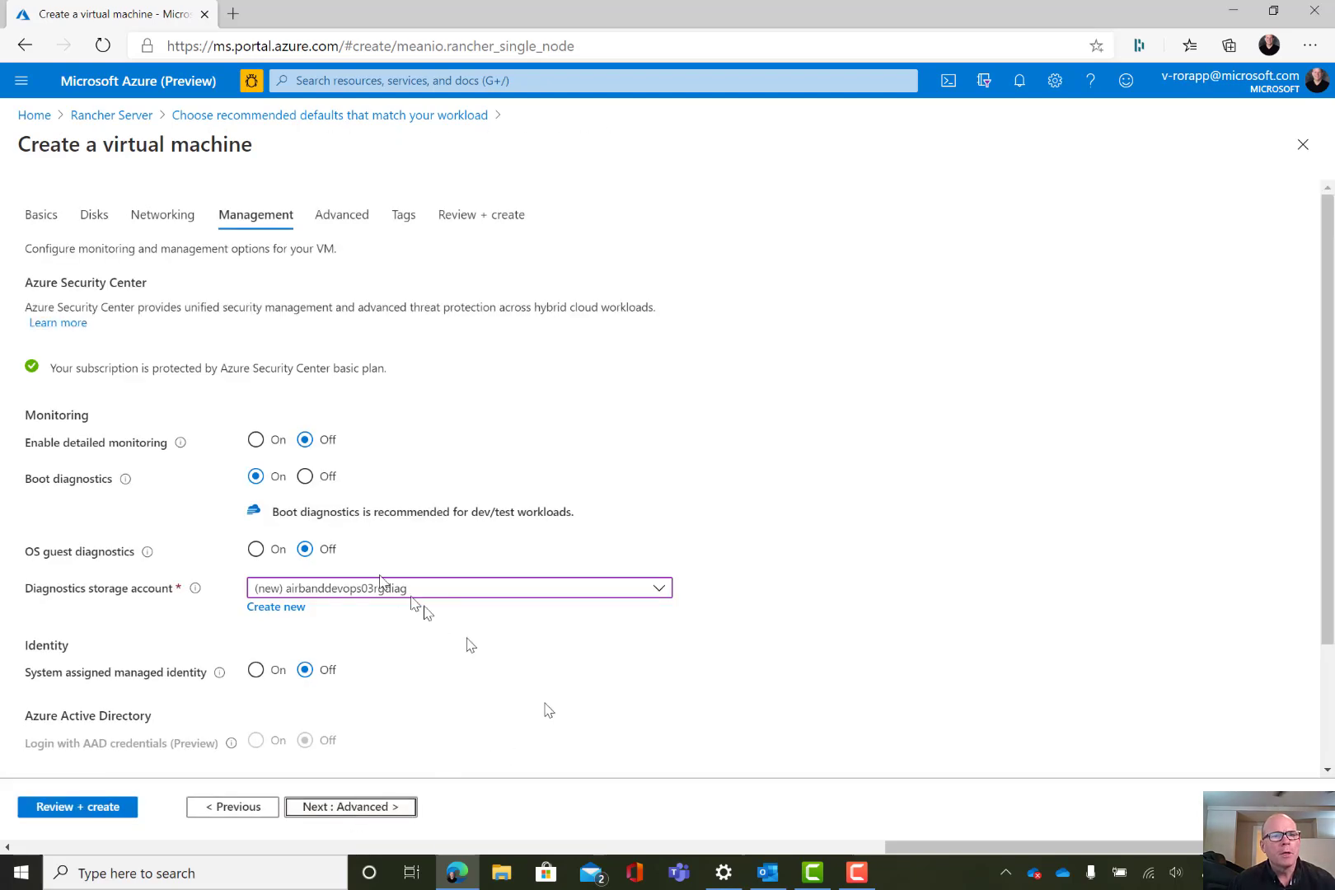
click(360, 816)
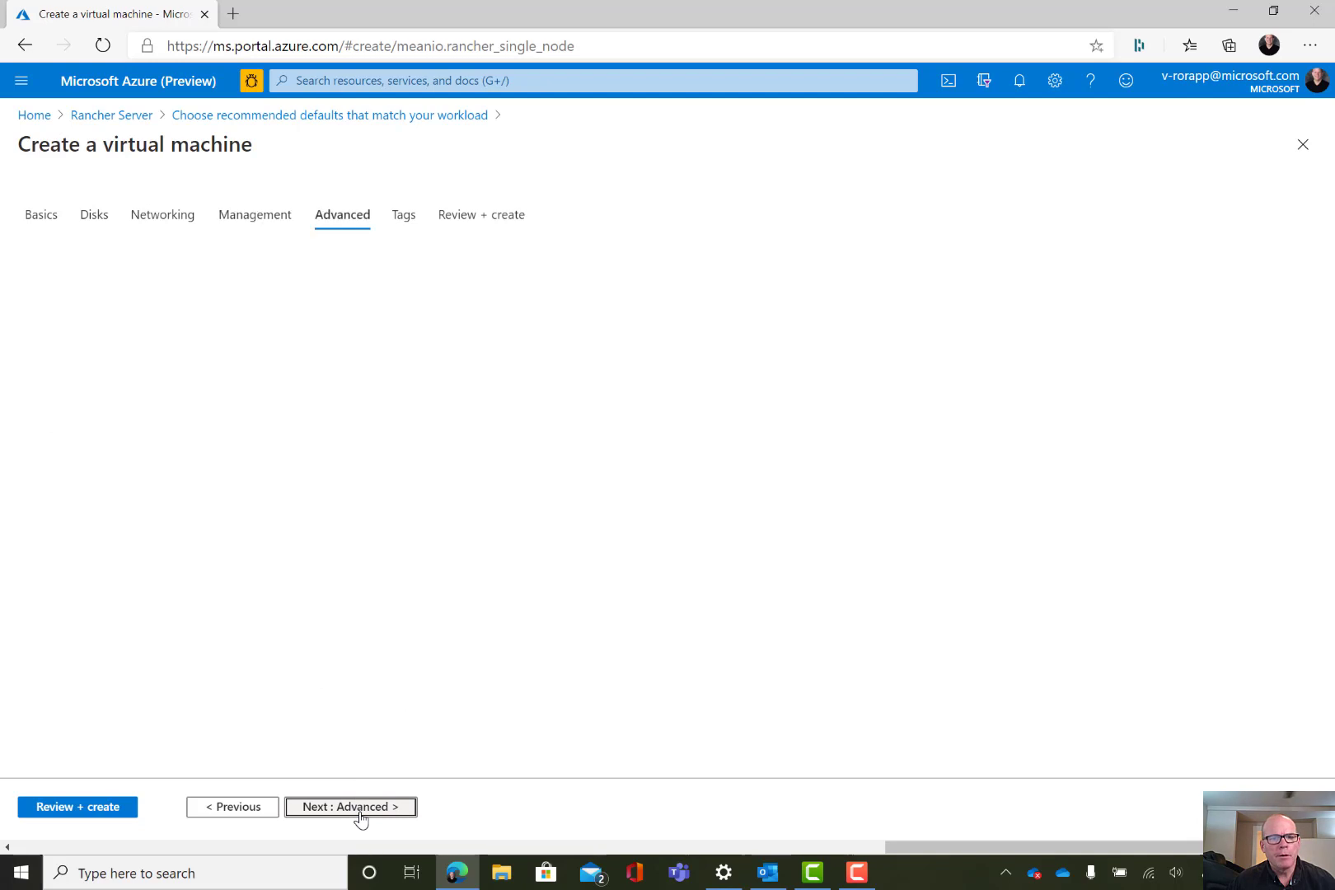
click(362, 813)
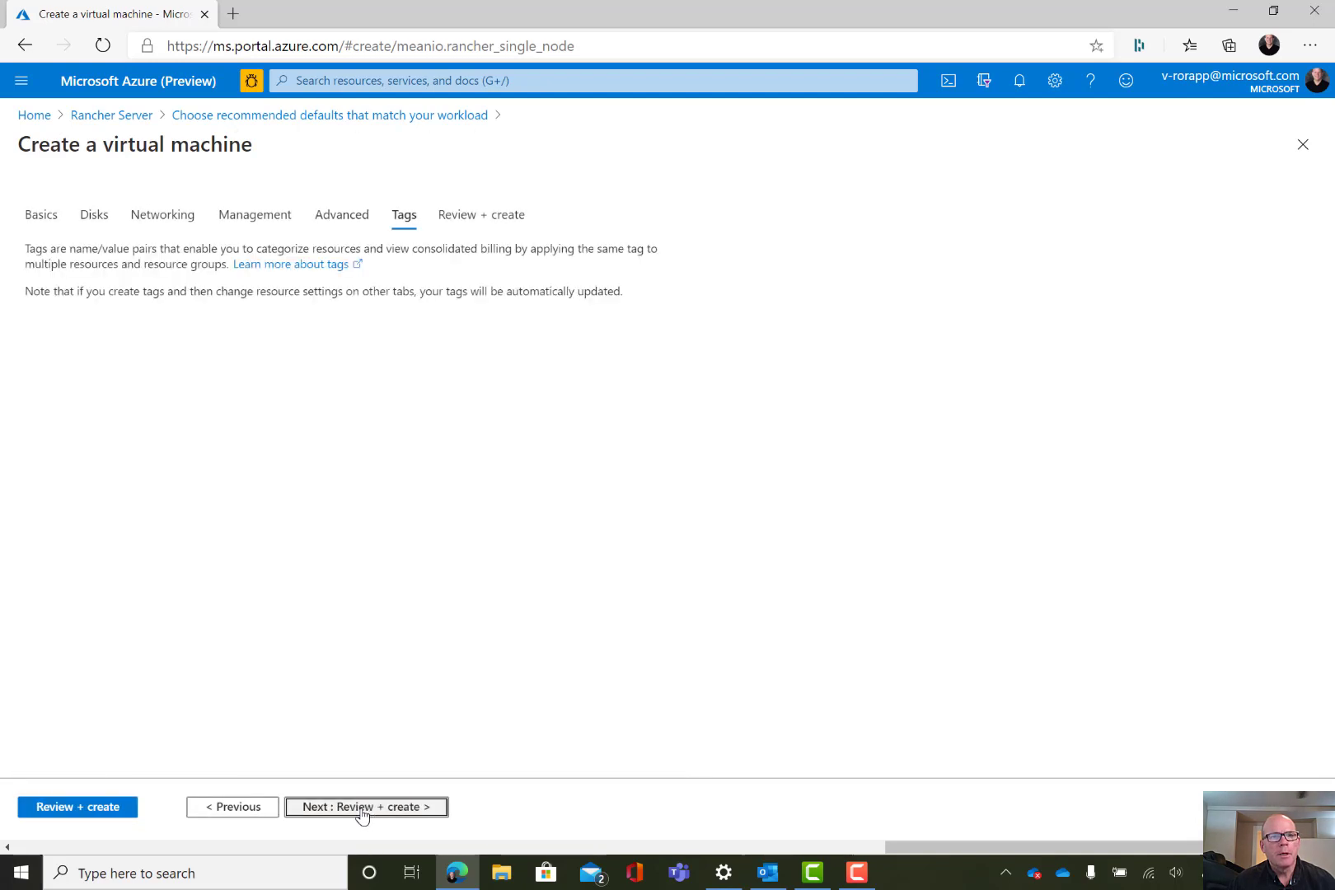
click(362, 813)
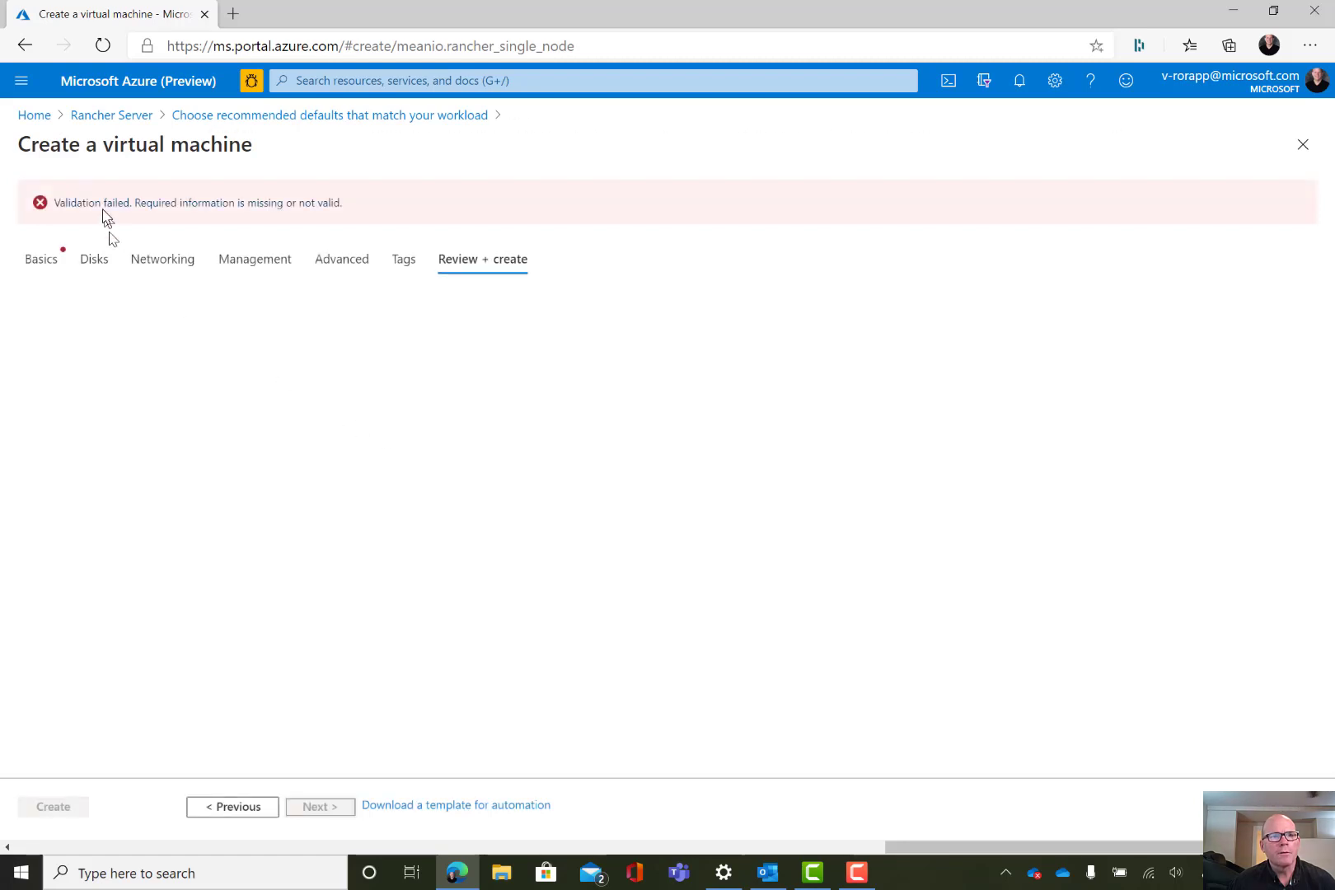
click(55, 261)
Re-enter a valid 12-character administrator password and matching confirmation, then rerun Review + create
scroll(789, 476, down, 3)
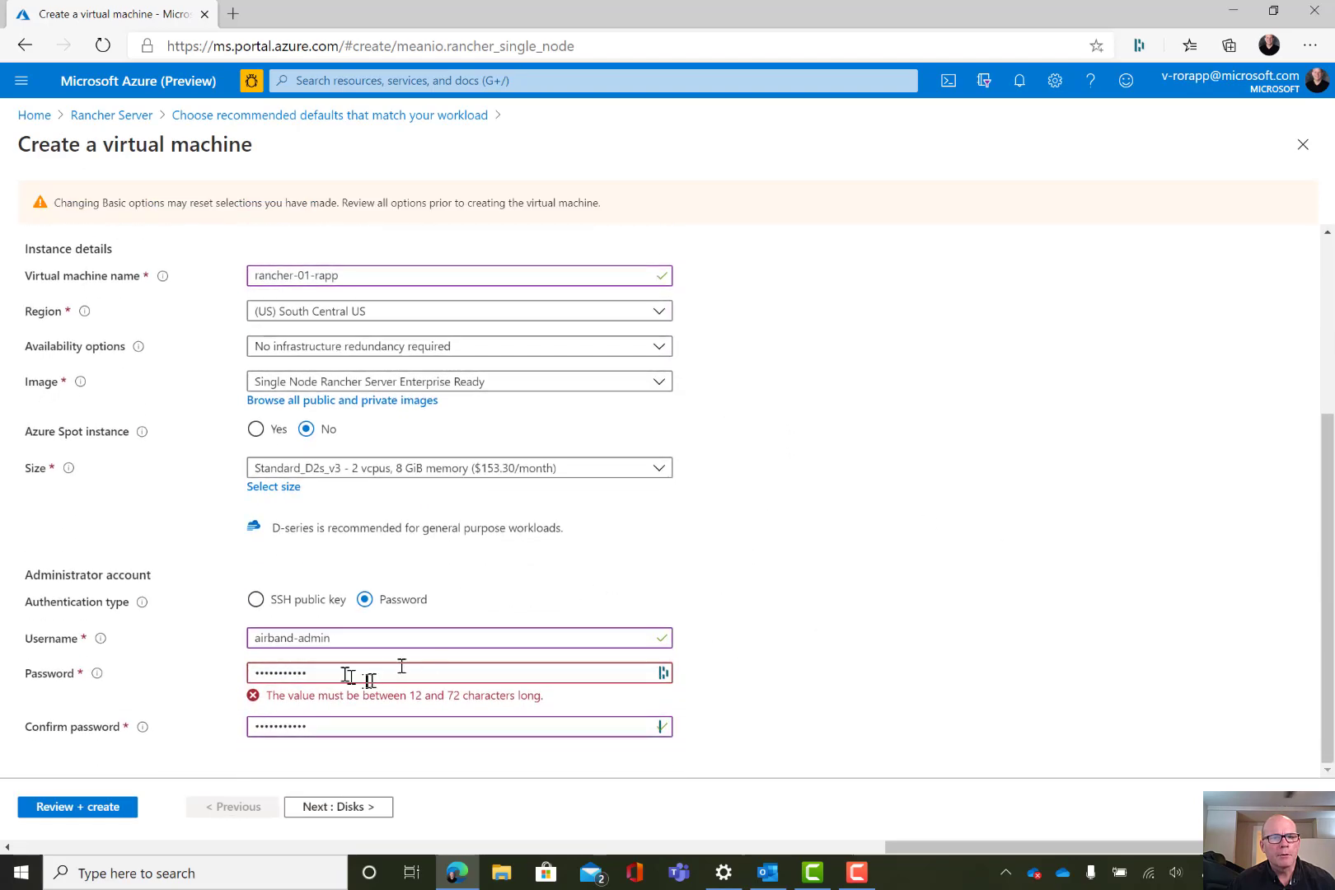
double_click(343, 673)
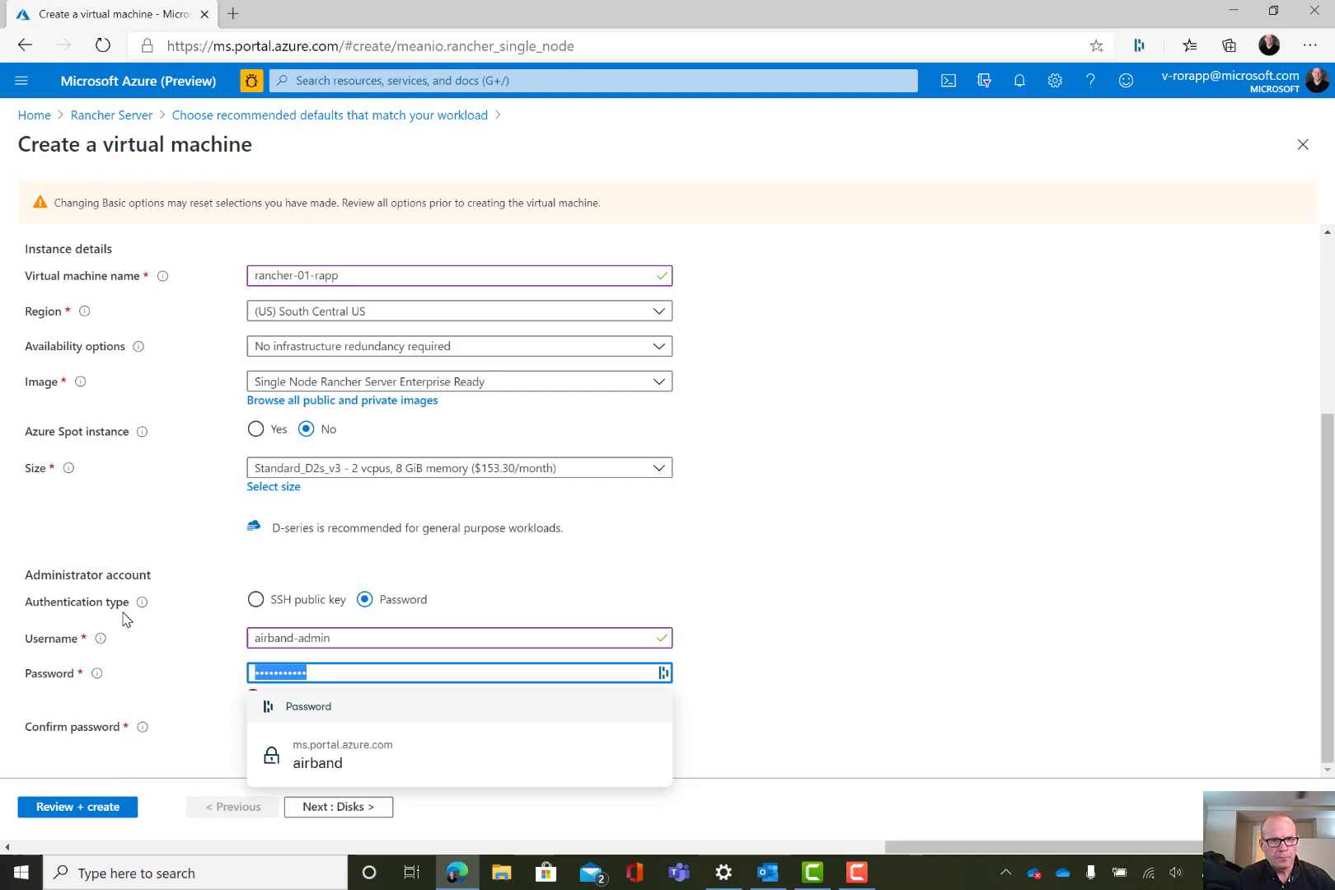
text(•••••••••)
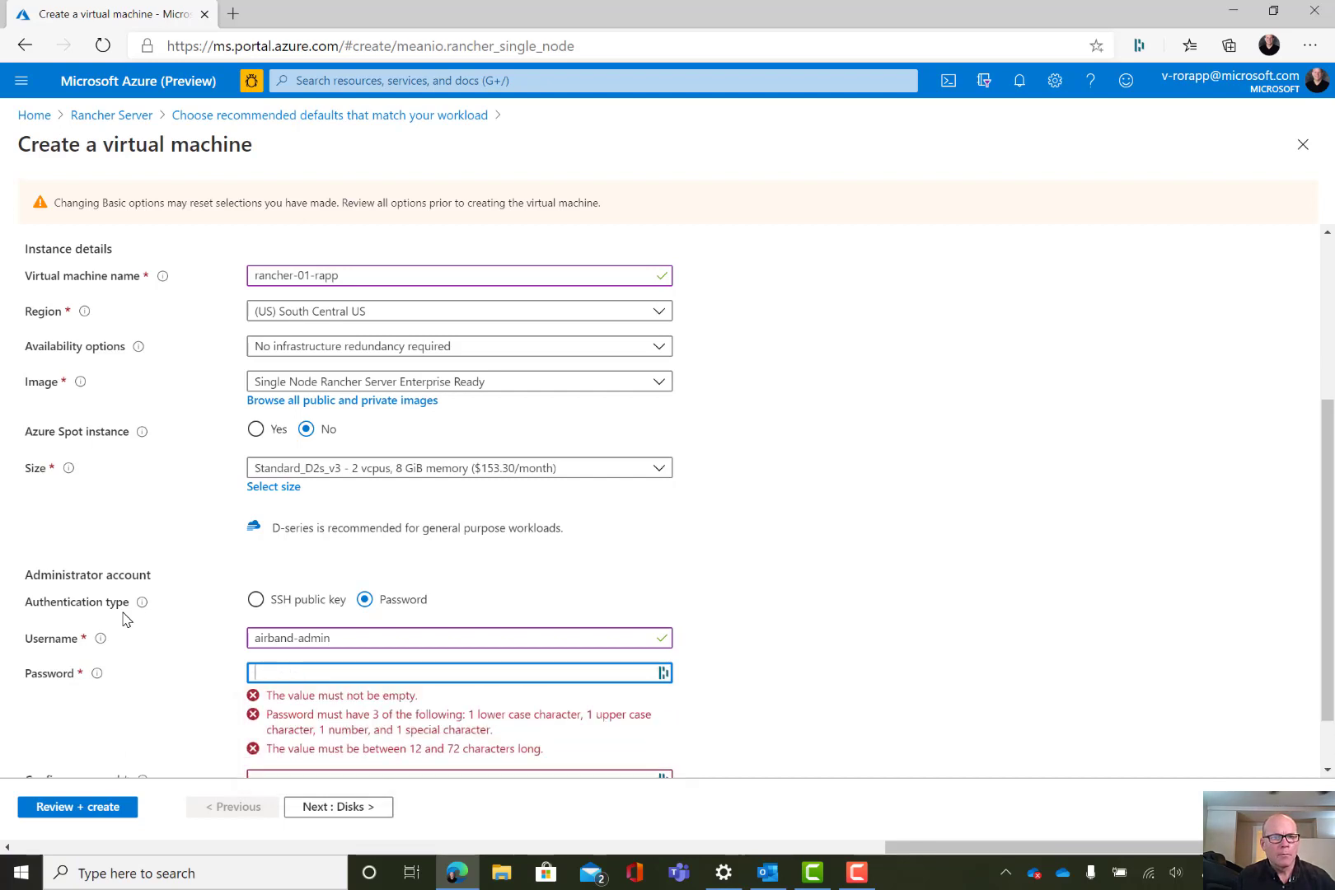
text(••••••••••)
key(Tab)
text(•••)
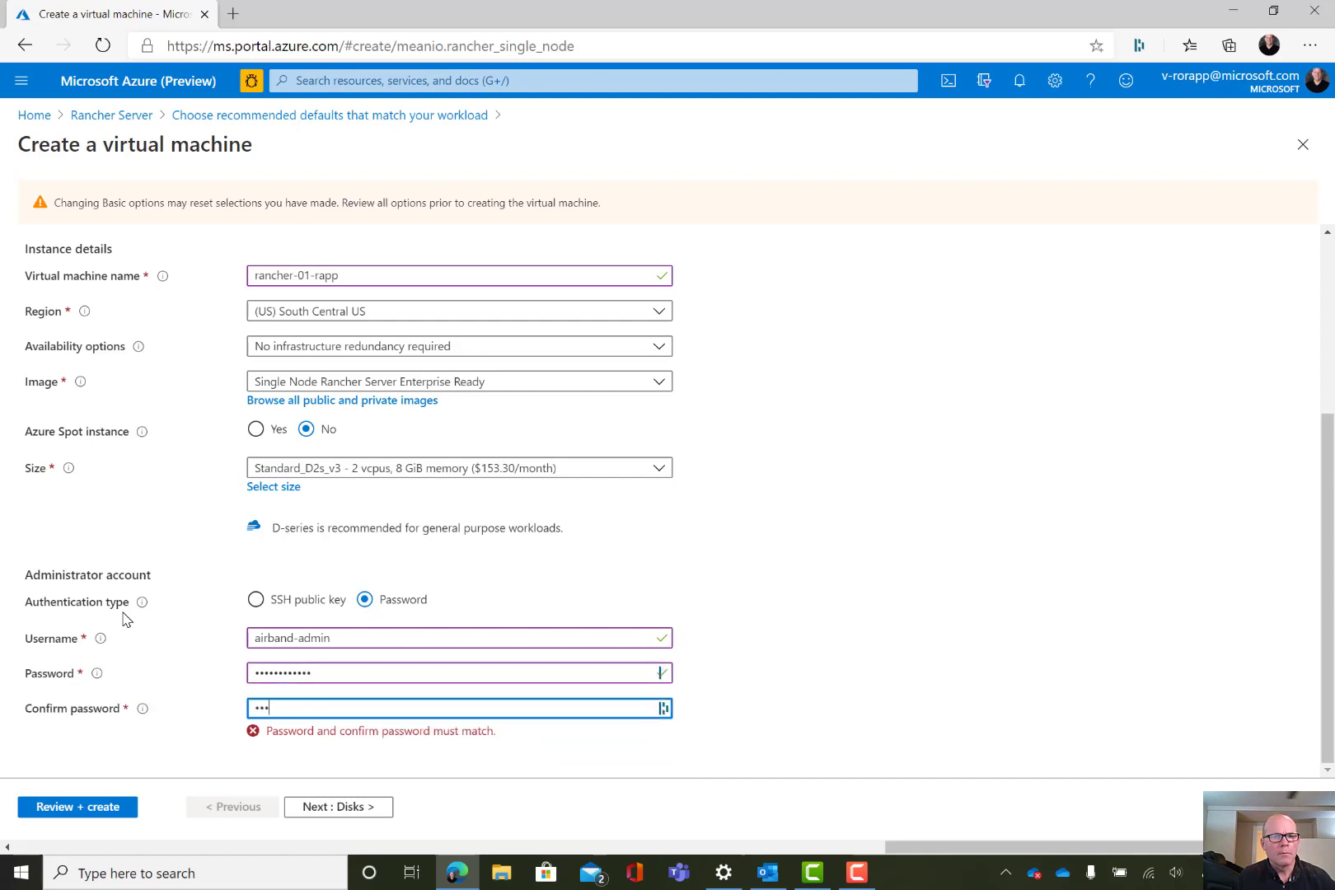
text(••••••••)
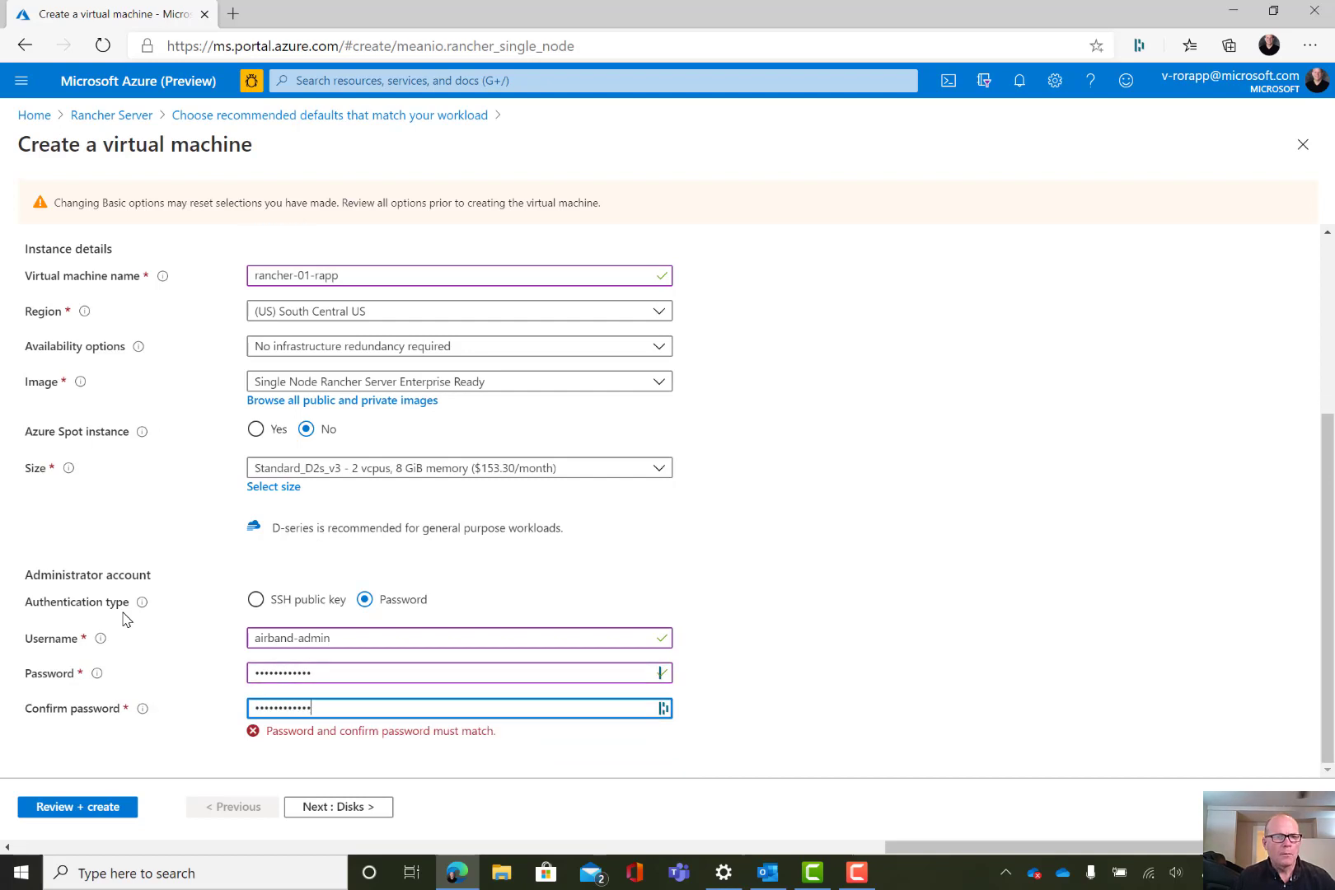
text(•)
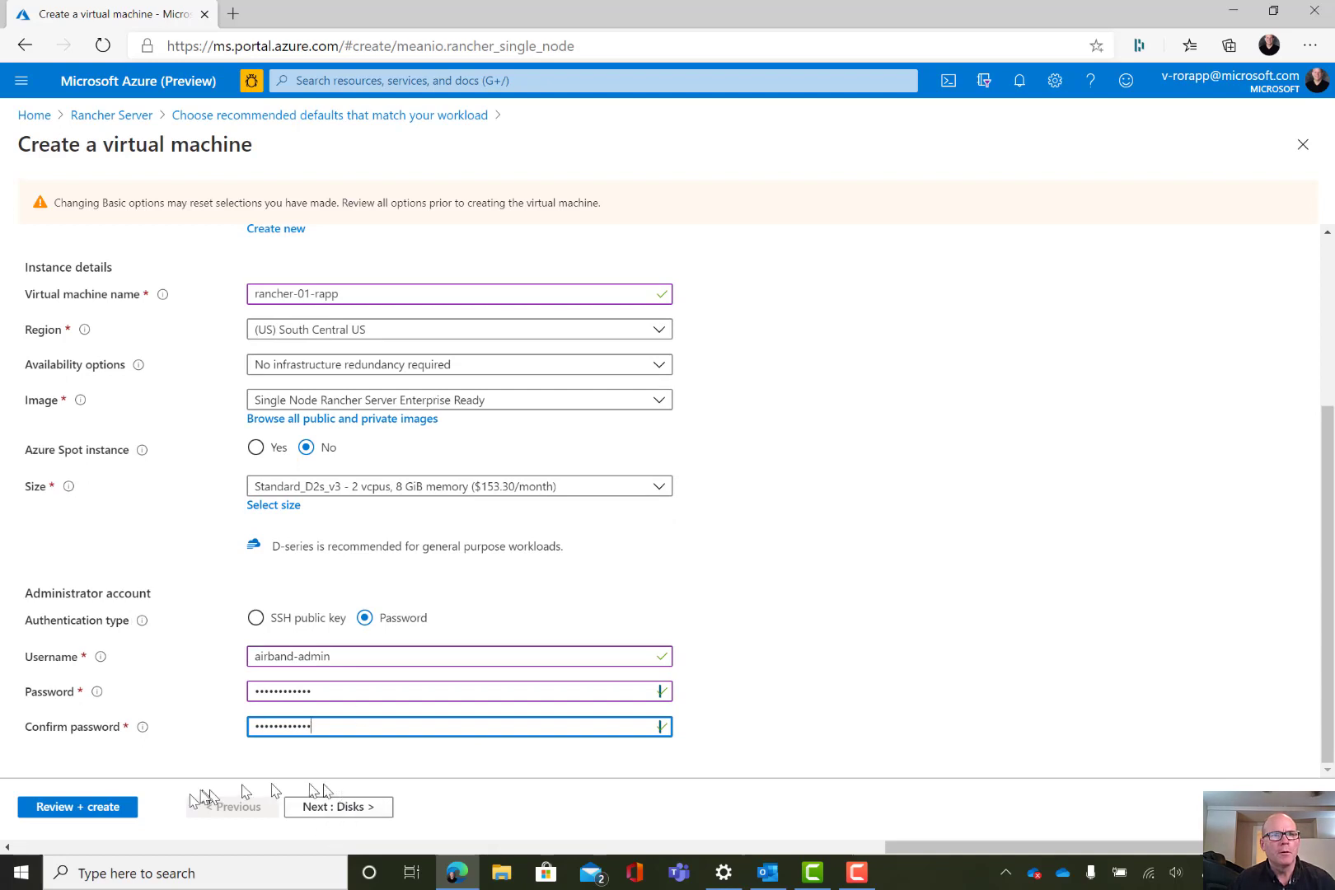
click(67, 808)
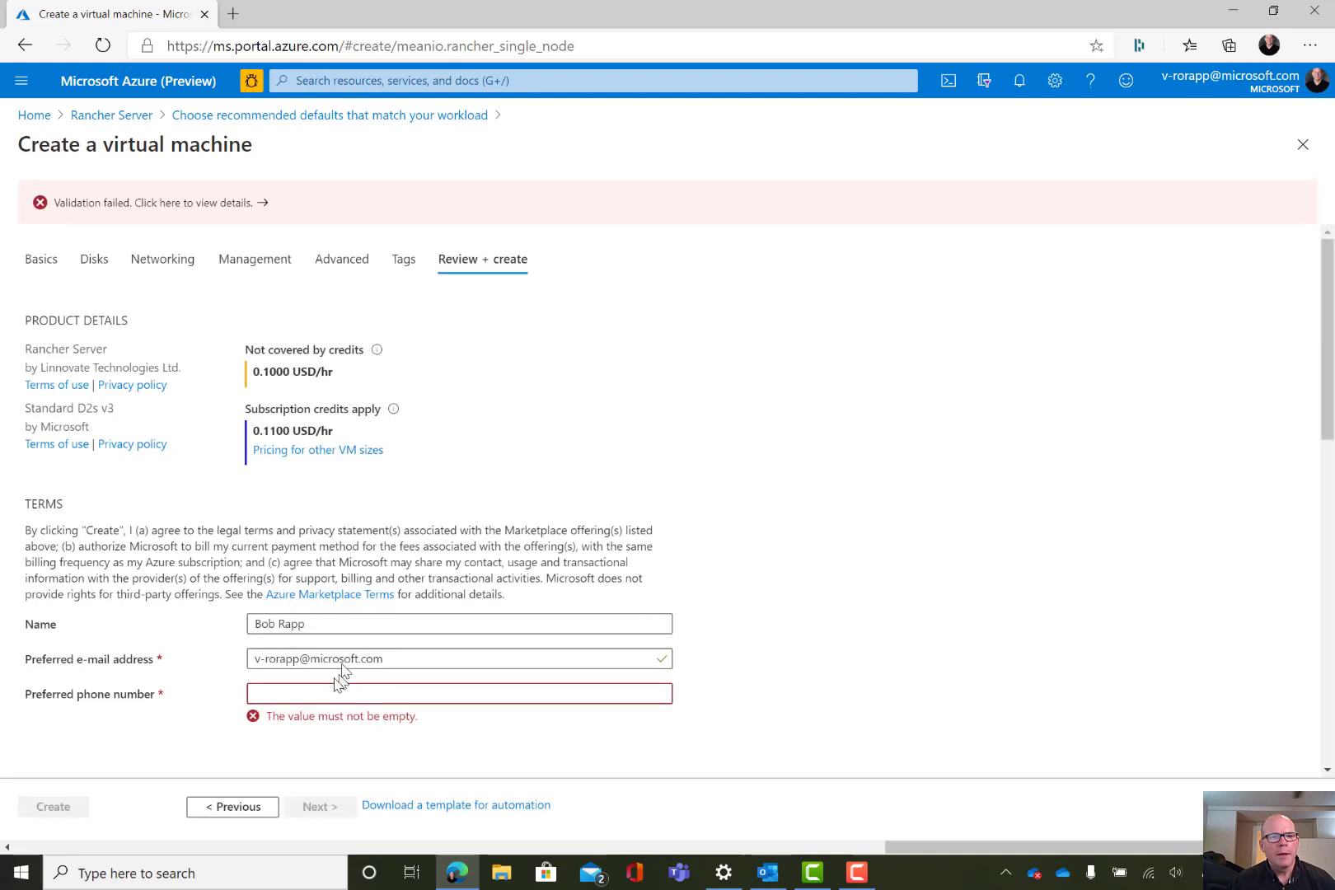
Fill in the contact's preferred phone number in the terms section and scroll the review summary
click(317, 690)
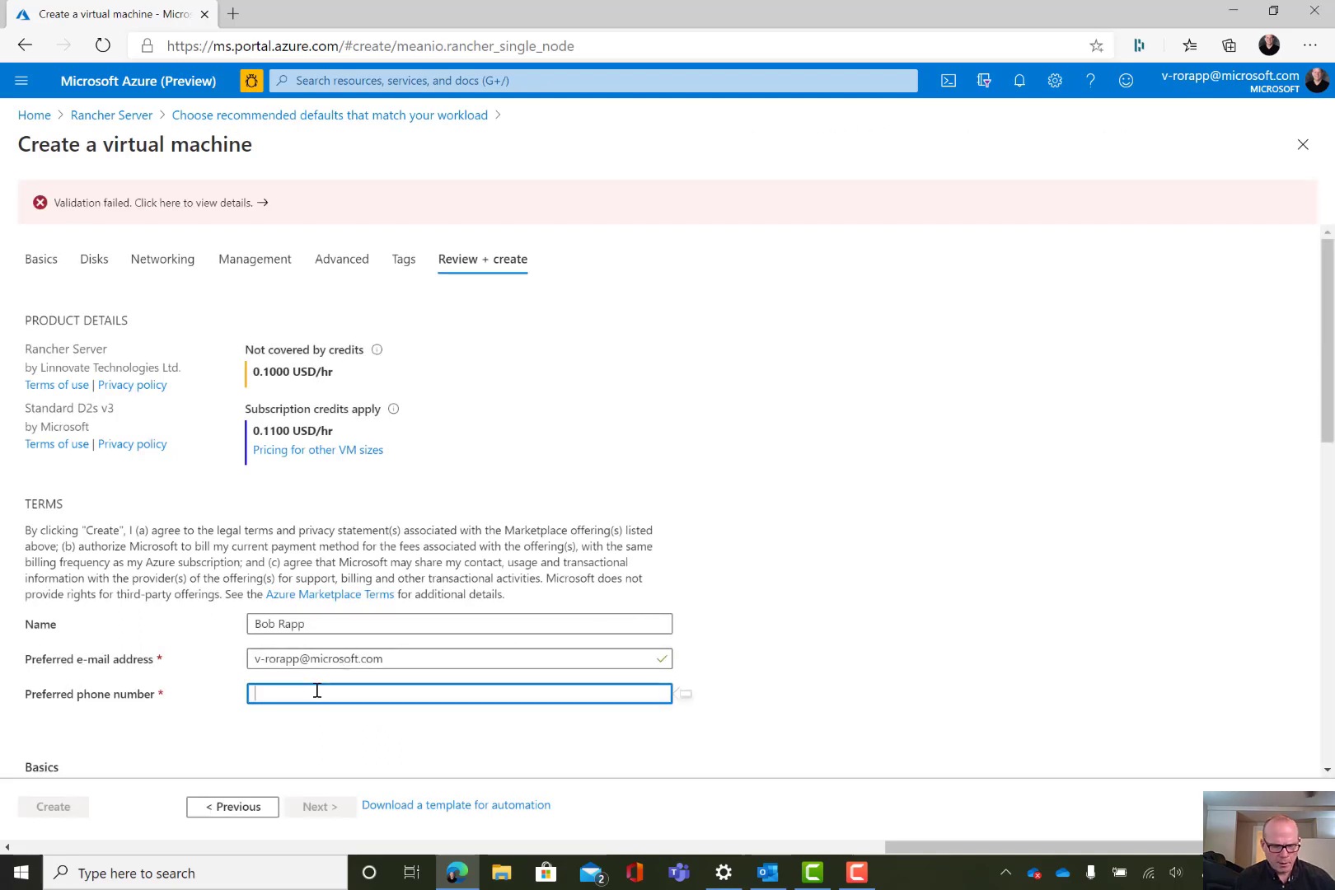
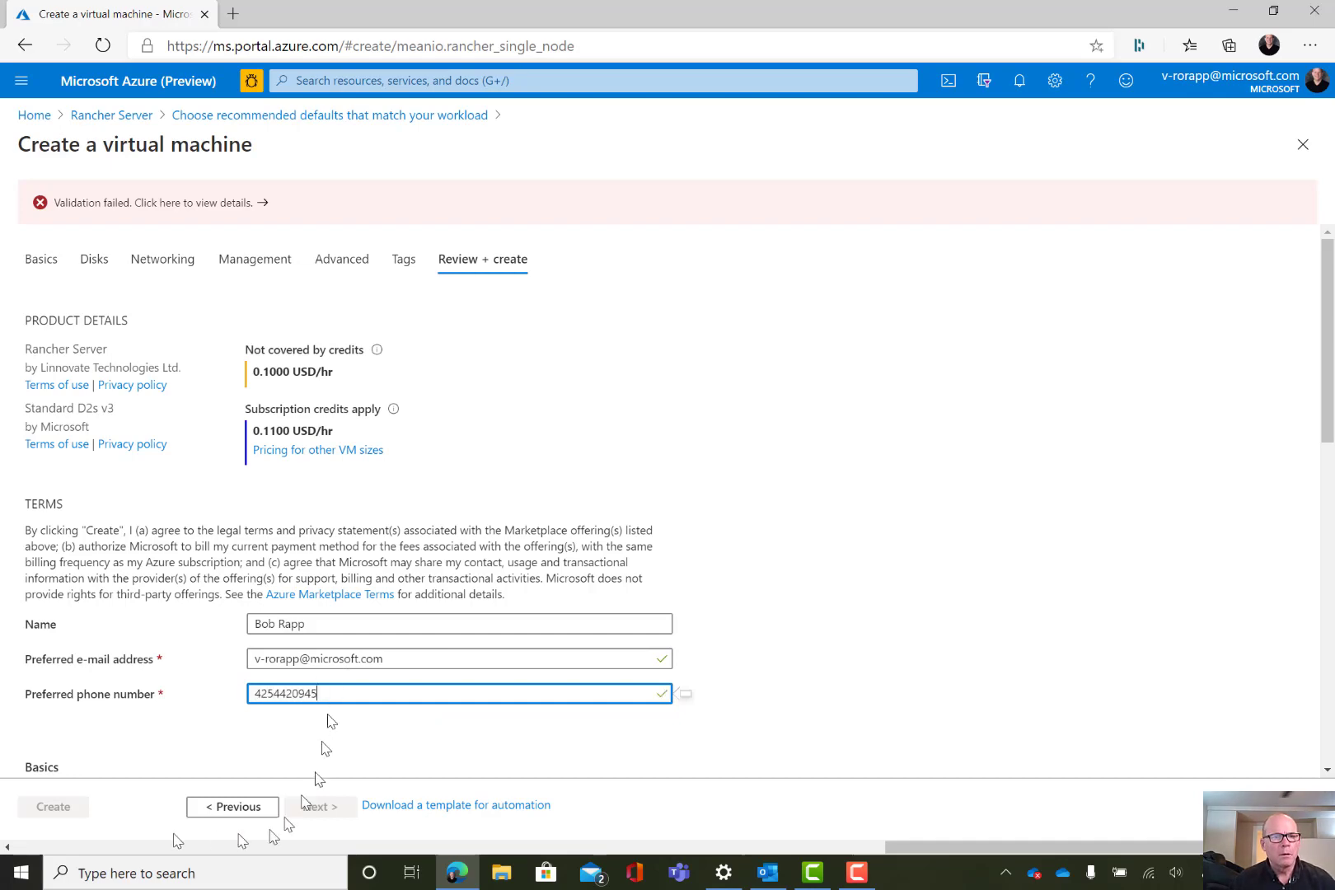
scroll(449, 680, down, 10)
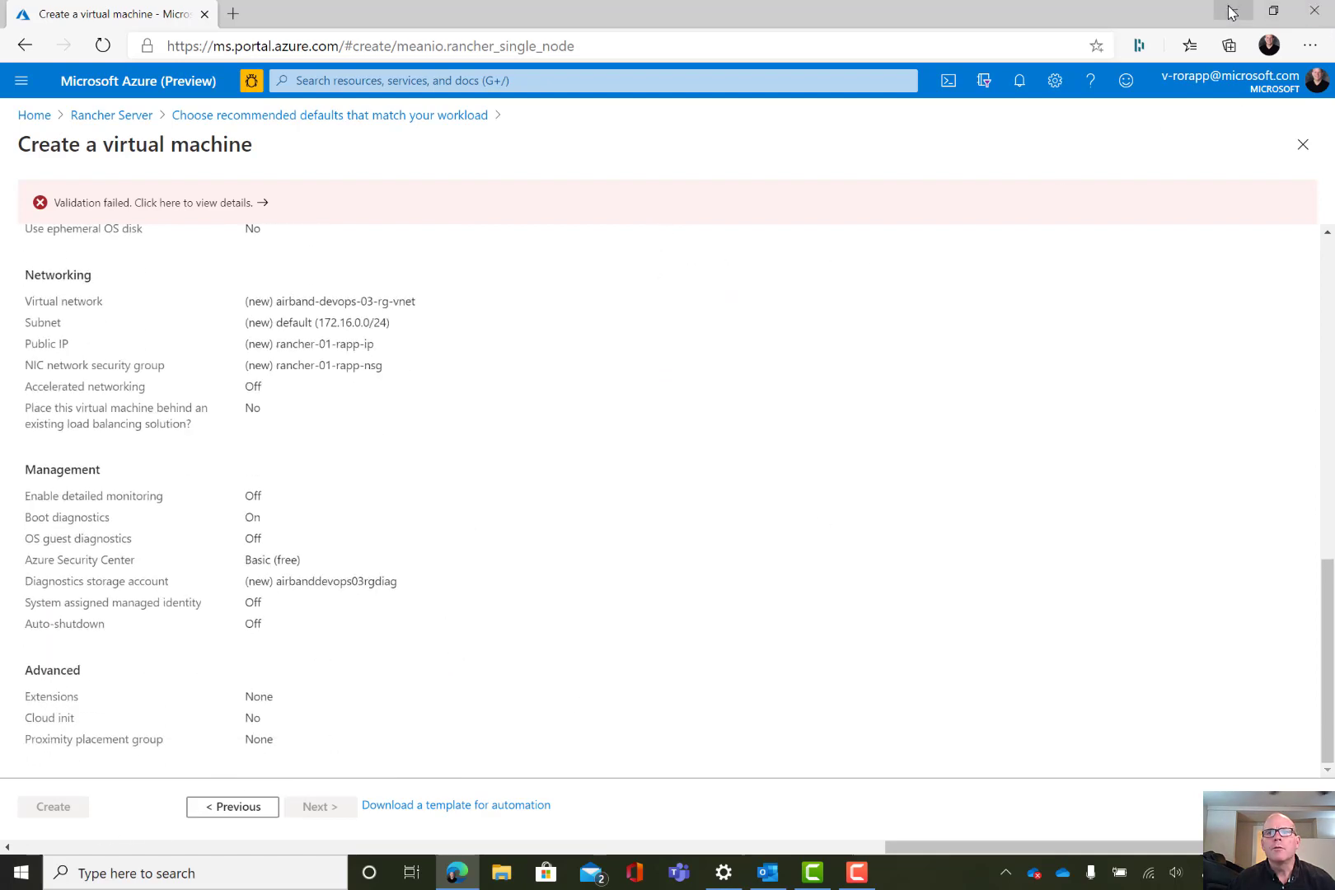
click(814, 878)
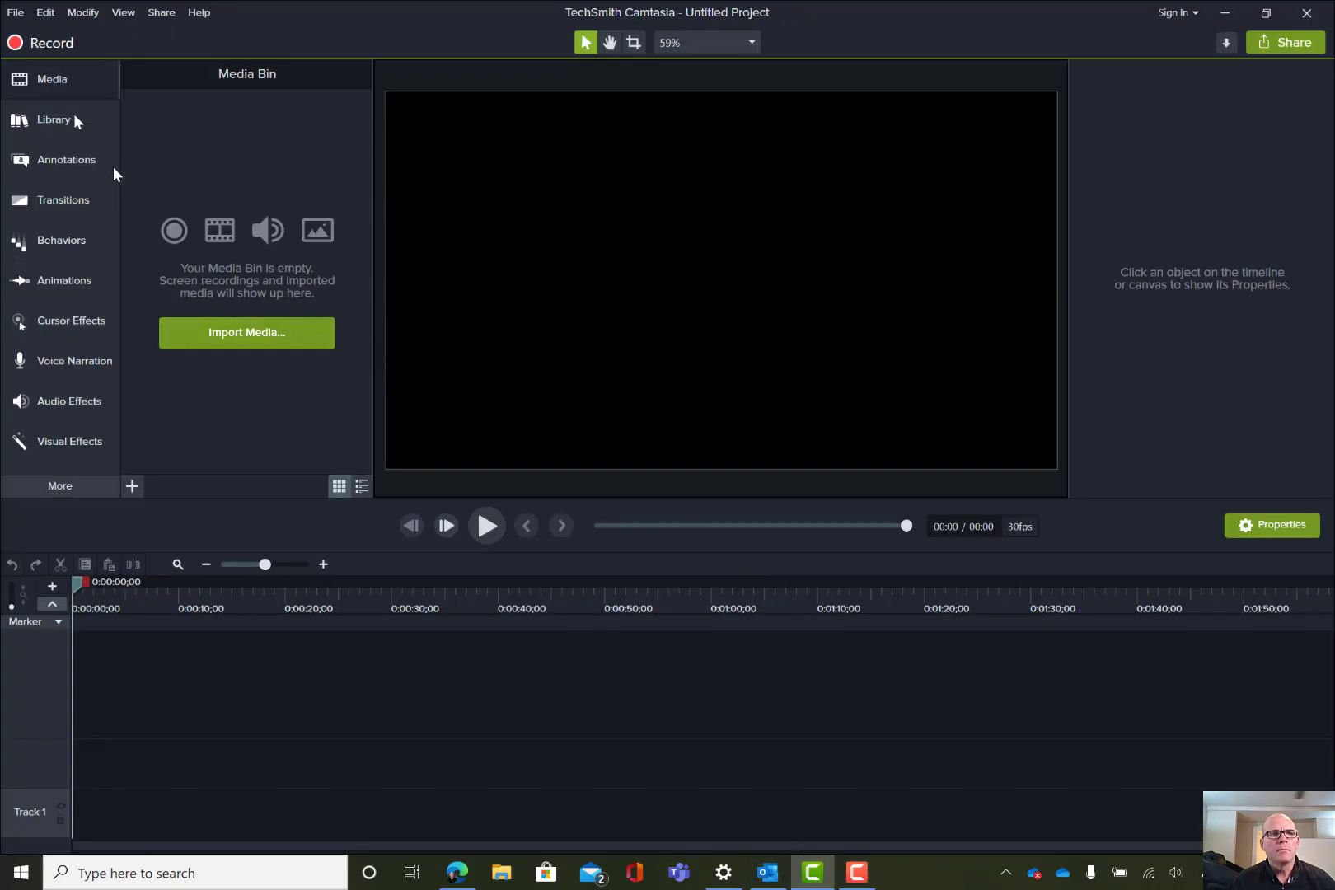
click(39, 43)
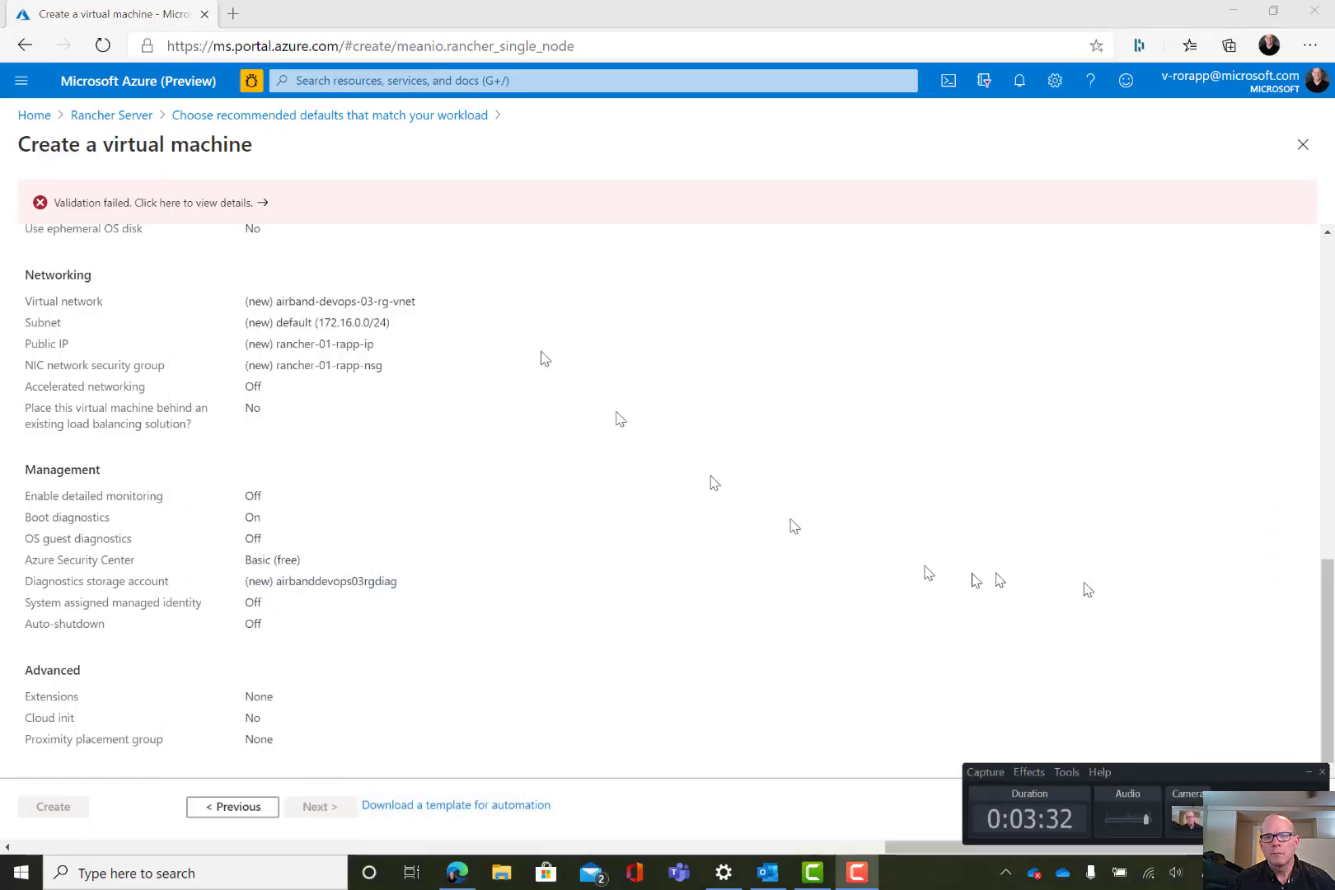